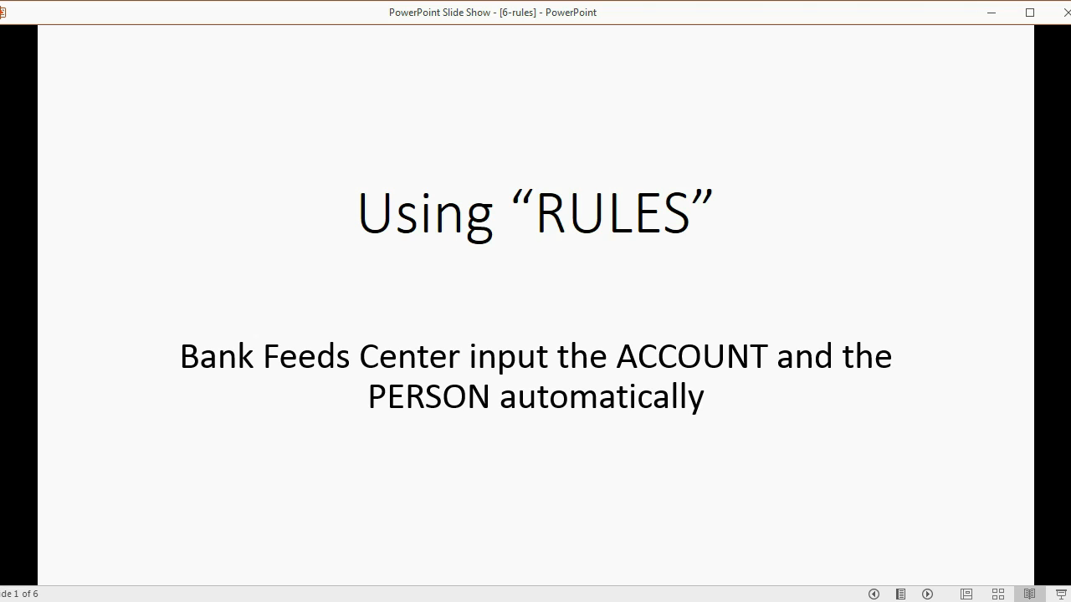
Advance the slide show through slide 2's bullets to the Downloaded As slide
key("Right")
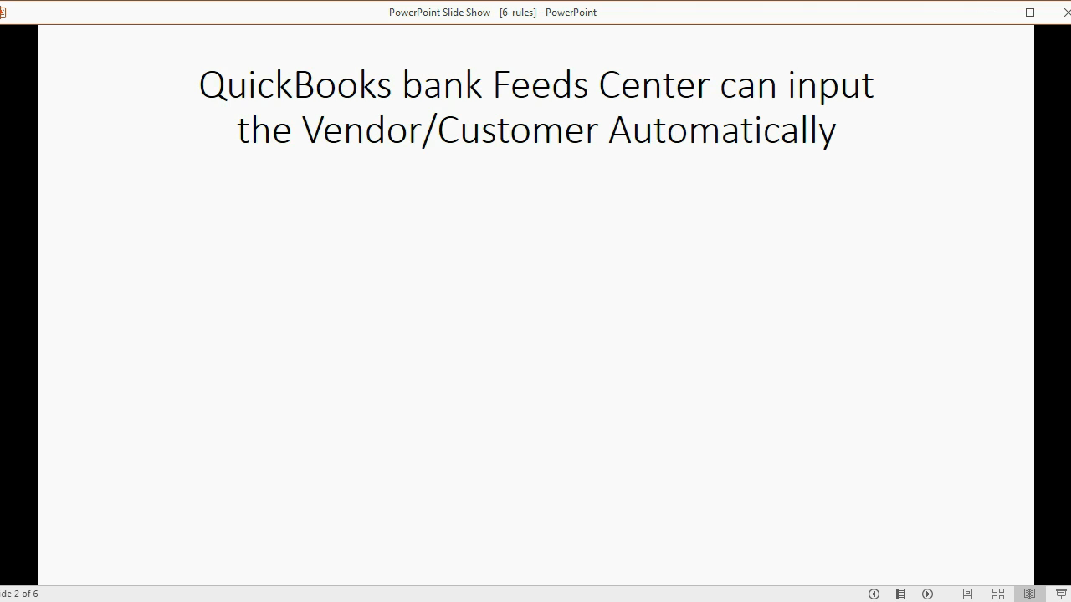
key("Right")
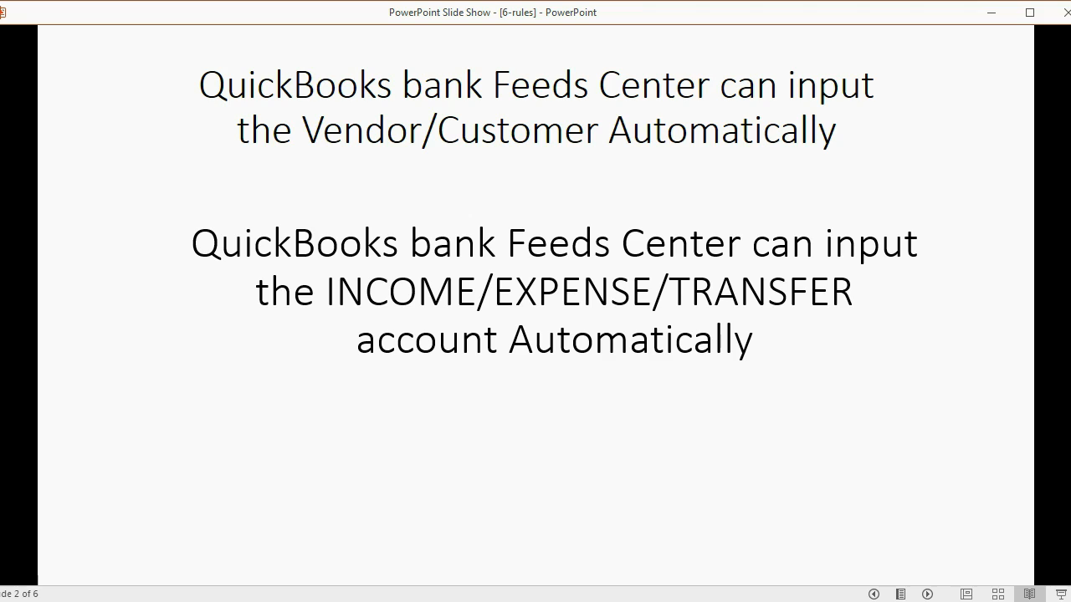
key("Right")
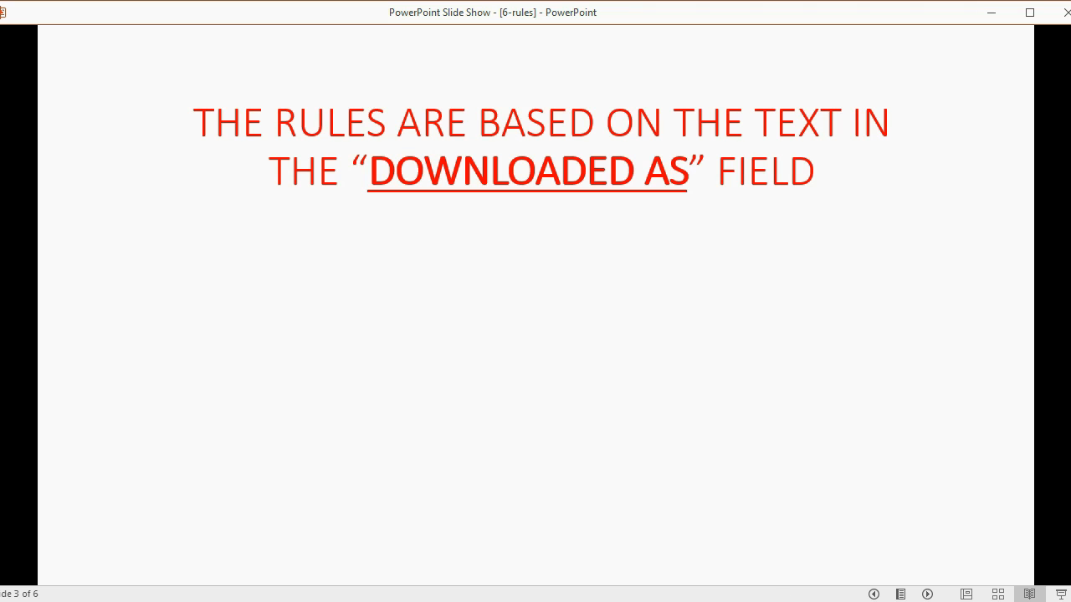
Widen the Downloaded As column to read full descriptions and turn on Show Bank Memo
key("alt+Tab")
left_click(643, 94)
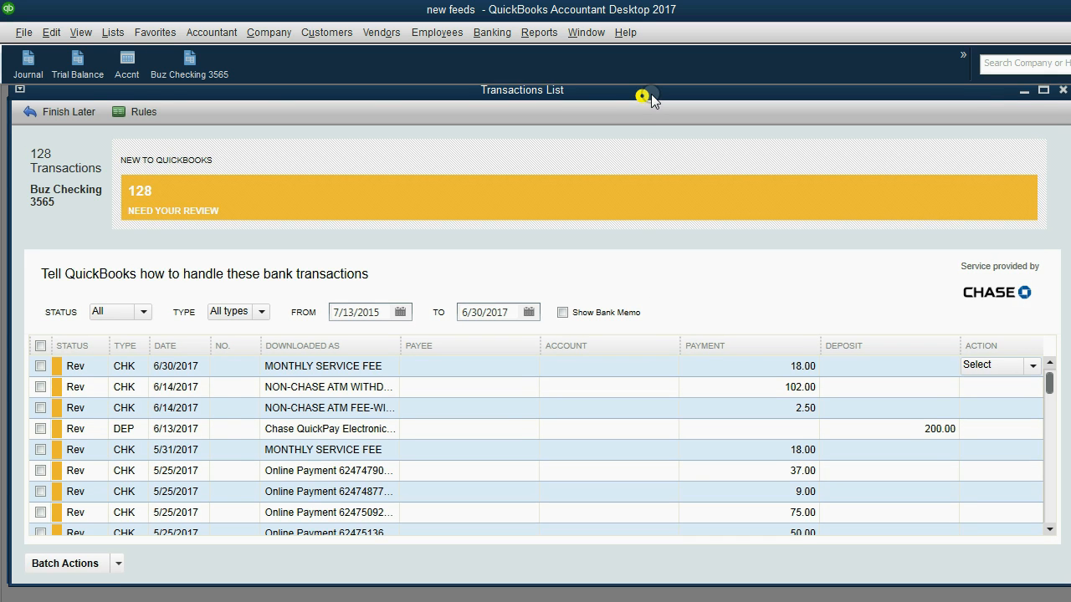
left_click_drag(653, 99, 646, 96)
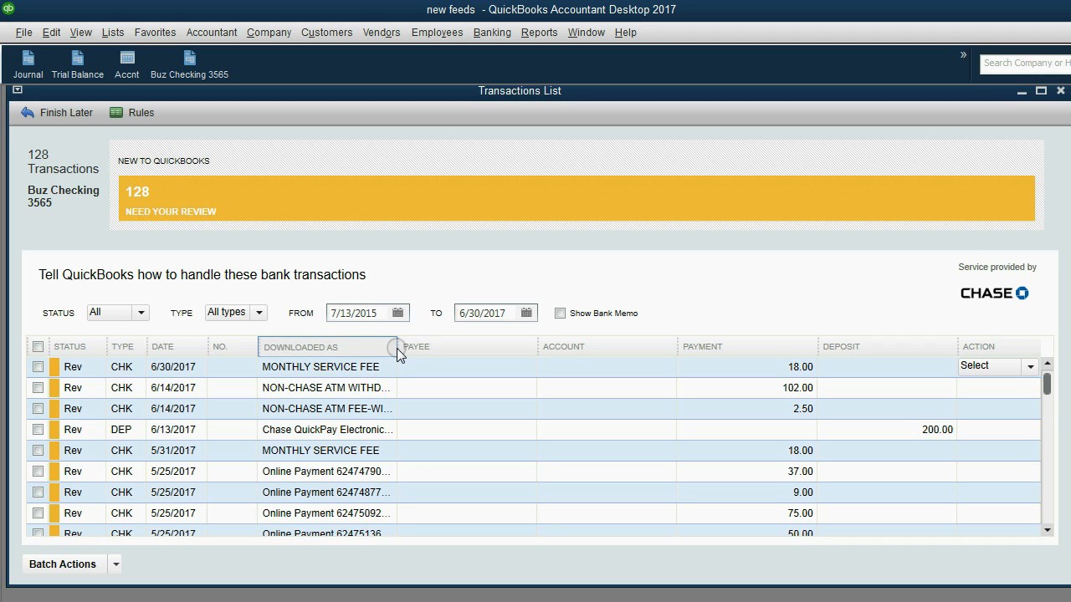
left_click_drag(396, 348, 483, 356)
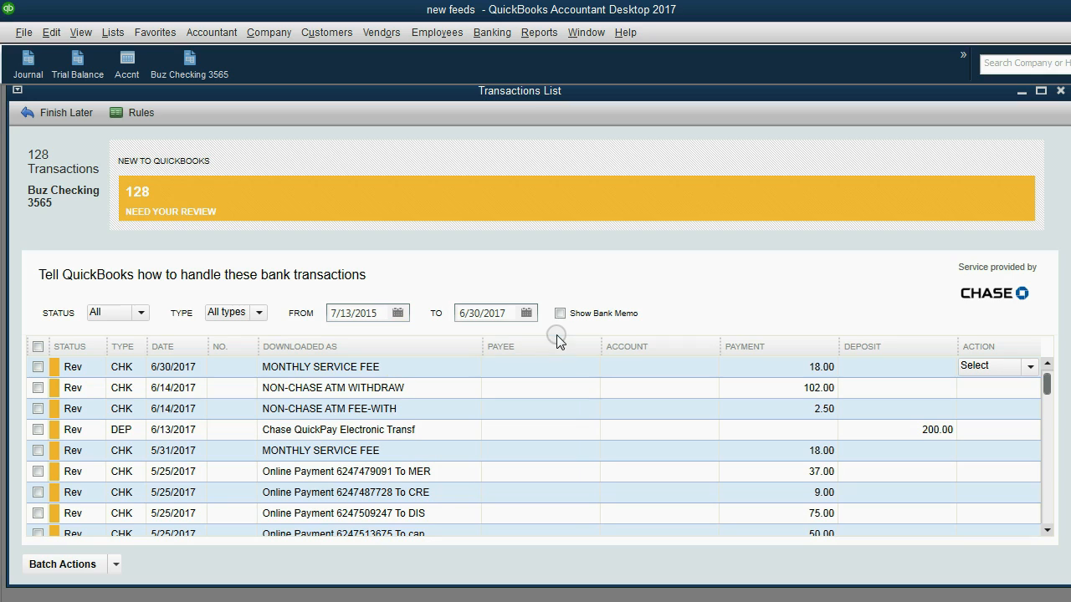
left_click(560, 313)
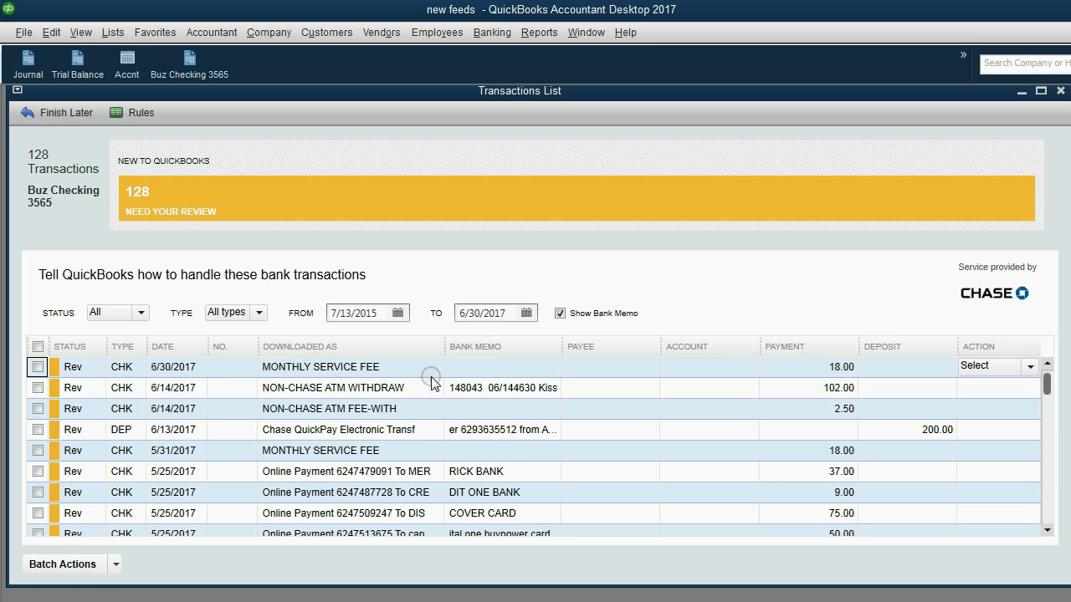
left_click_drag(450, 347, 444, 341)
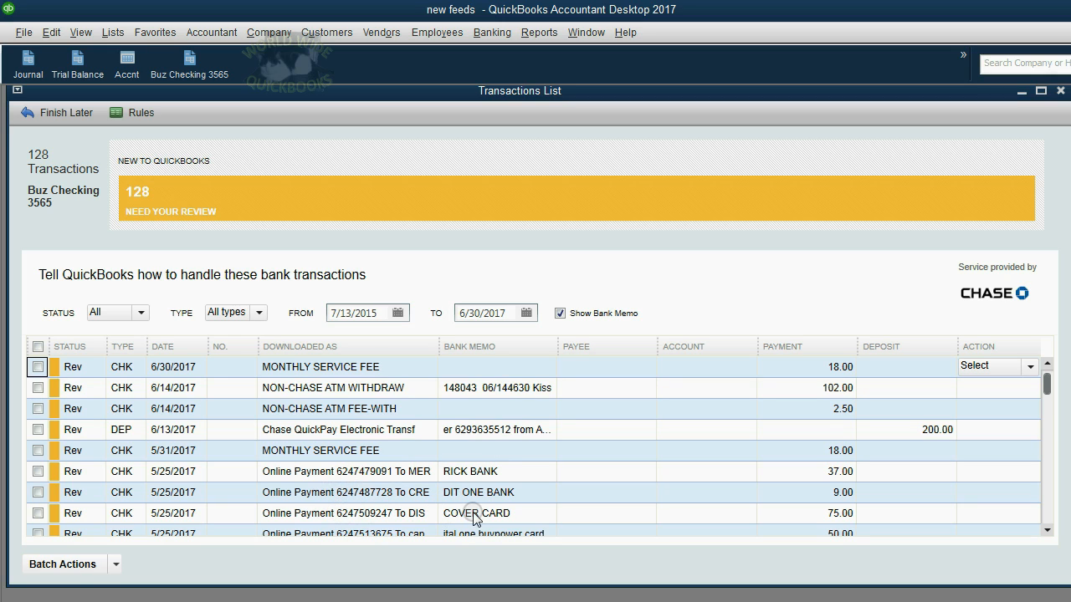
left_click_drag(444, 346, 458, 345)
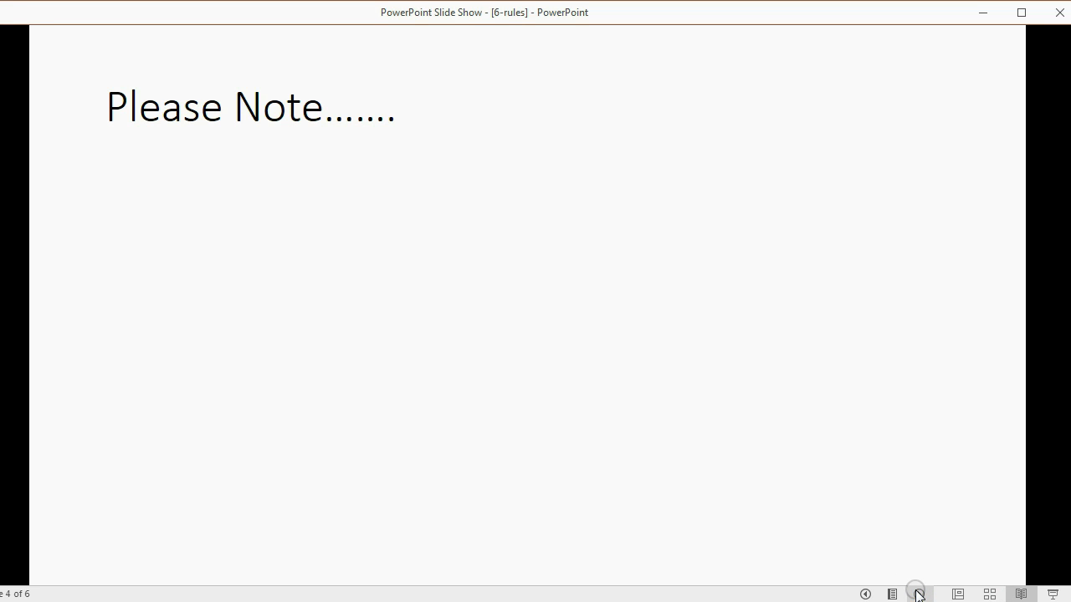
left_click(918, 594)
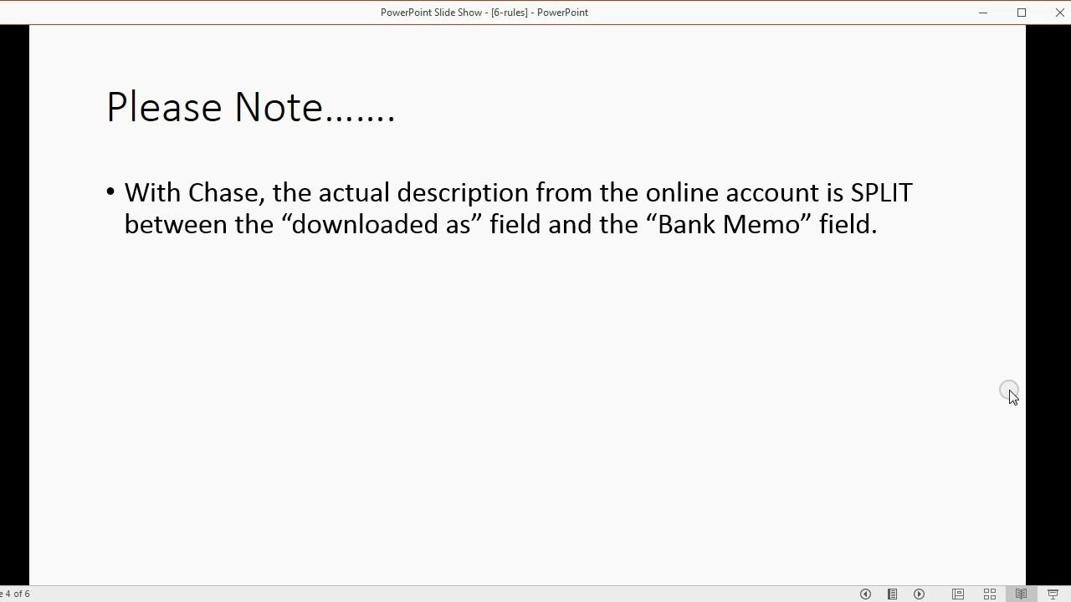
Reveal the Please Note and service fee example bullets on slides 4–5, then return to QuickBooks
left_click(943, 375)
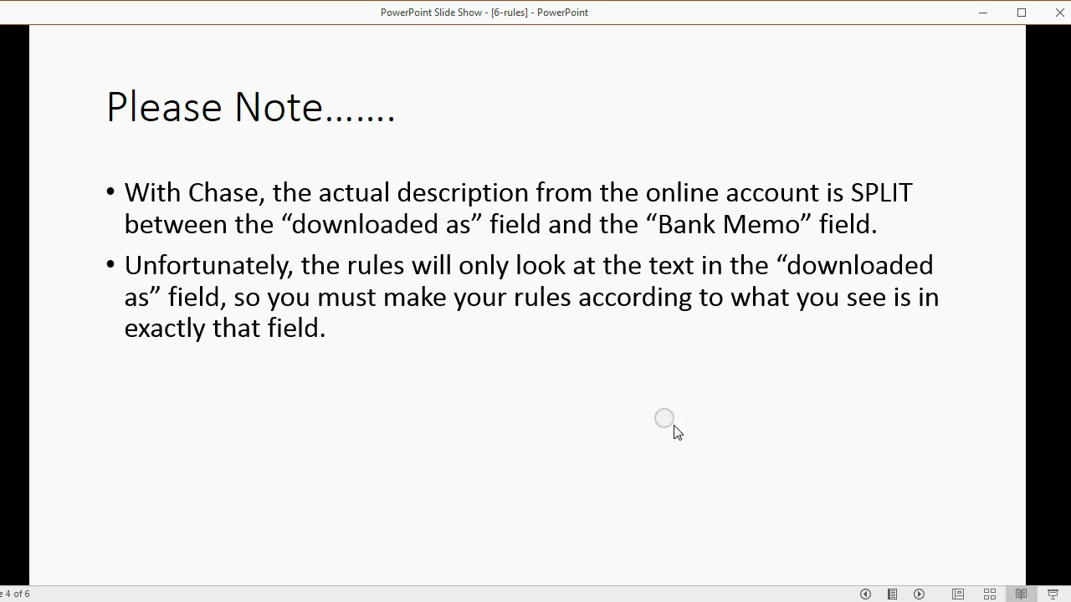
left_click(918, 594)
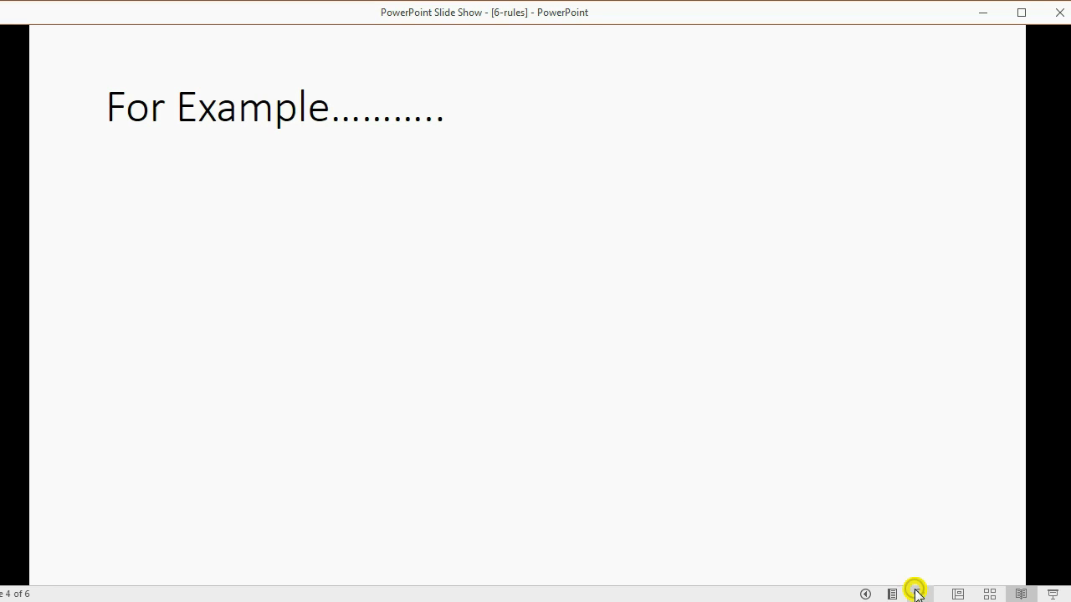
left_click(918, 594)
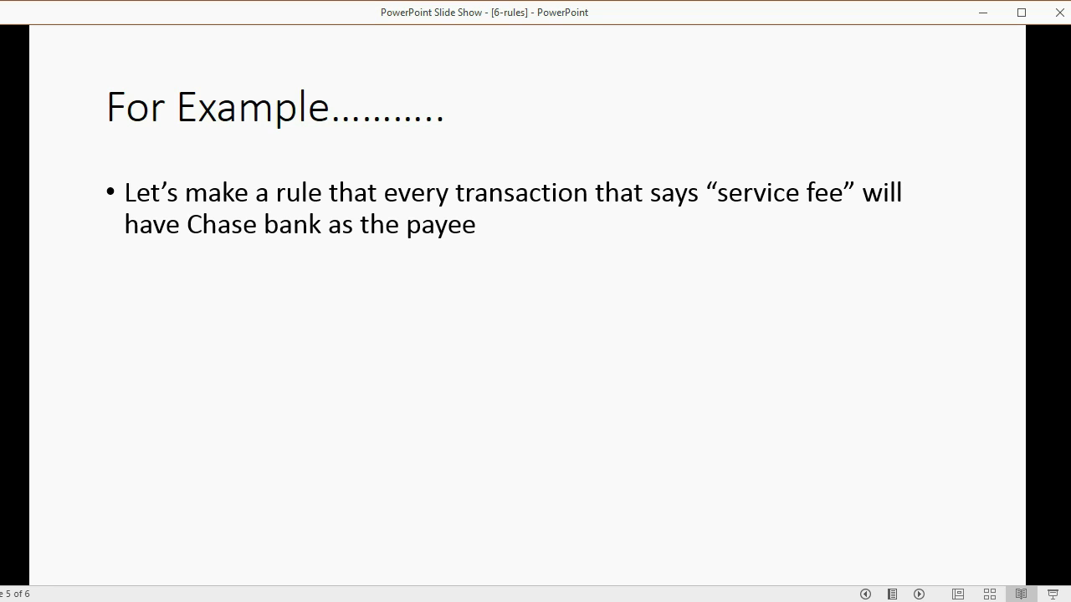
key("alt+Tab")
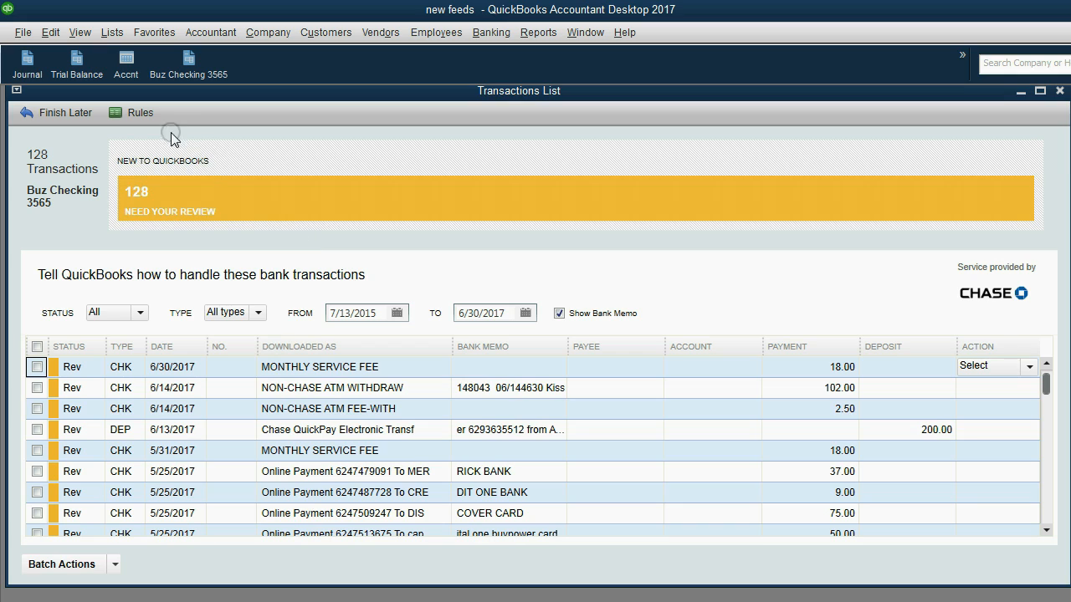
Show the bank feed Rules List and its Manage Rules options
left_click(139, 113)
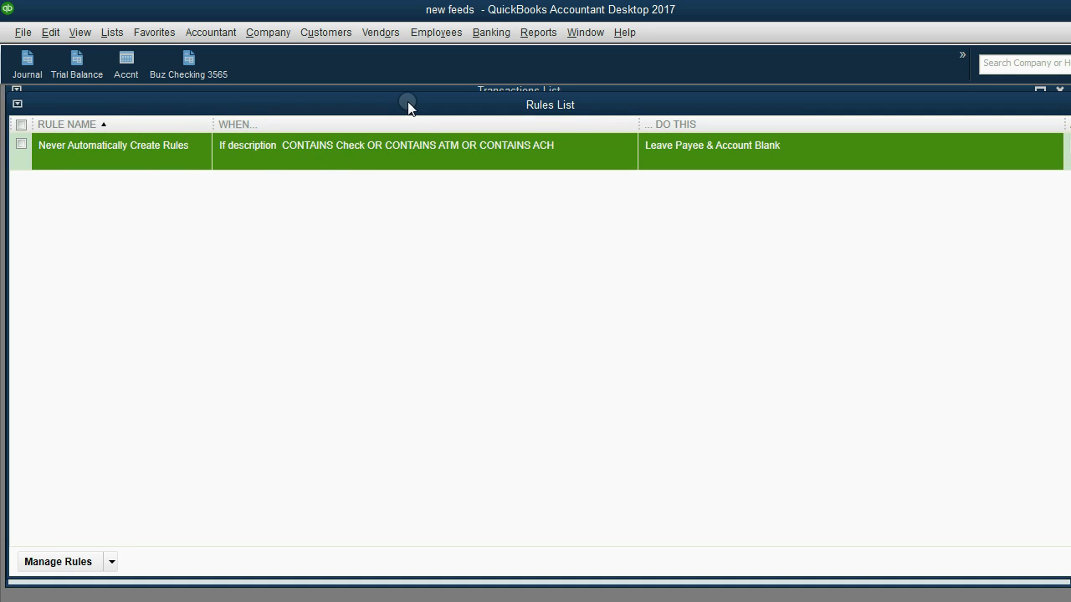
left_click_drag(407, 104, 413, 107)
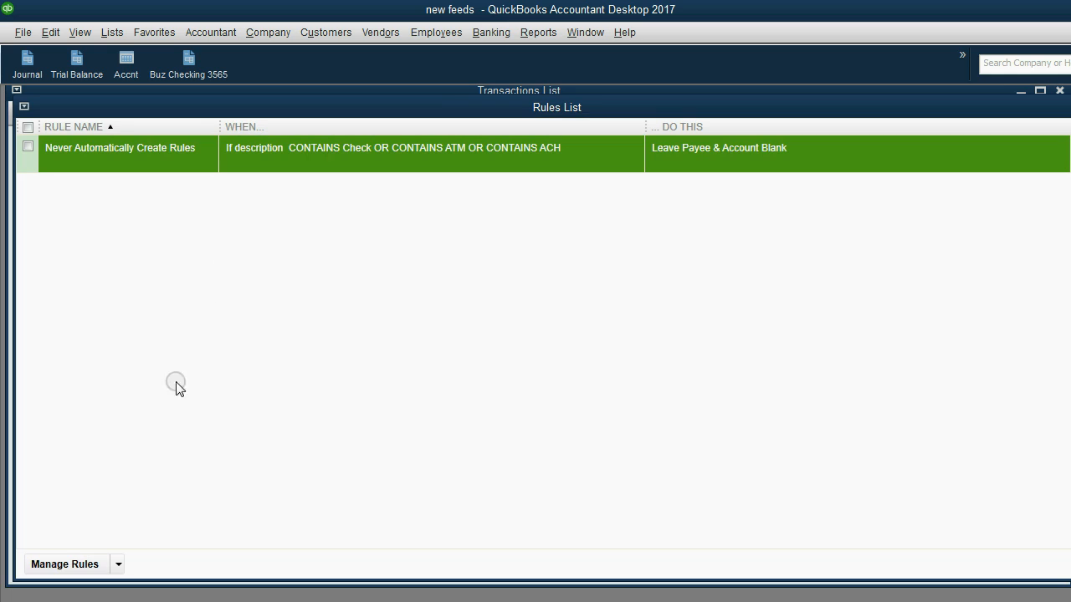
left_click(117, 565)
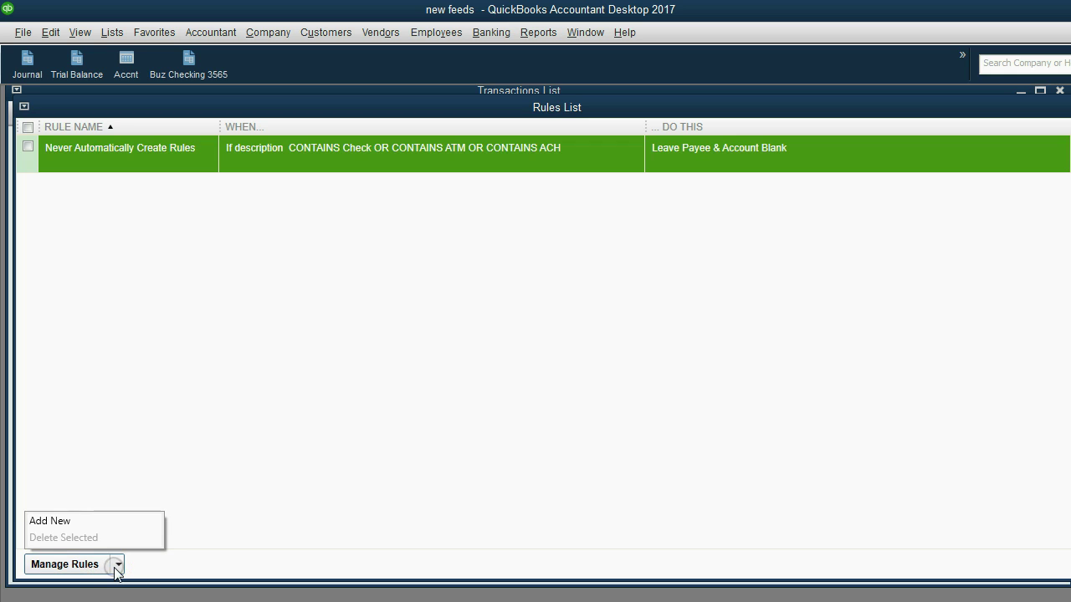
Start a new rule named service fee matching descriptions containing 'service fee'
left_click(108, 522)
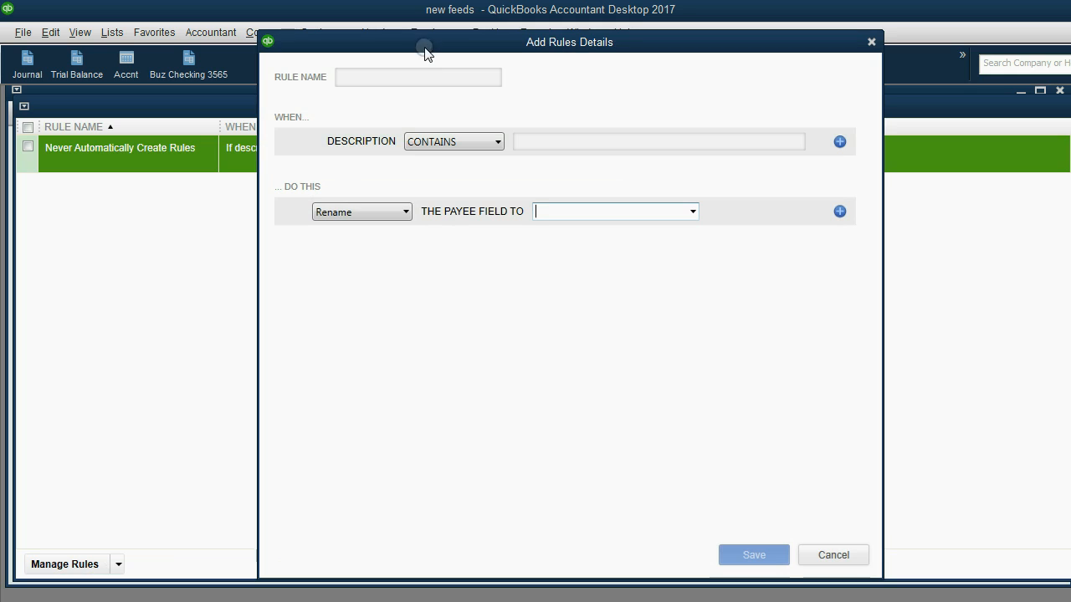
left_click_drag(429, 43, 416, 46)
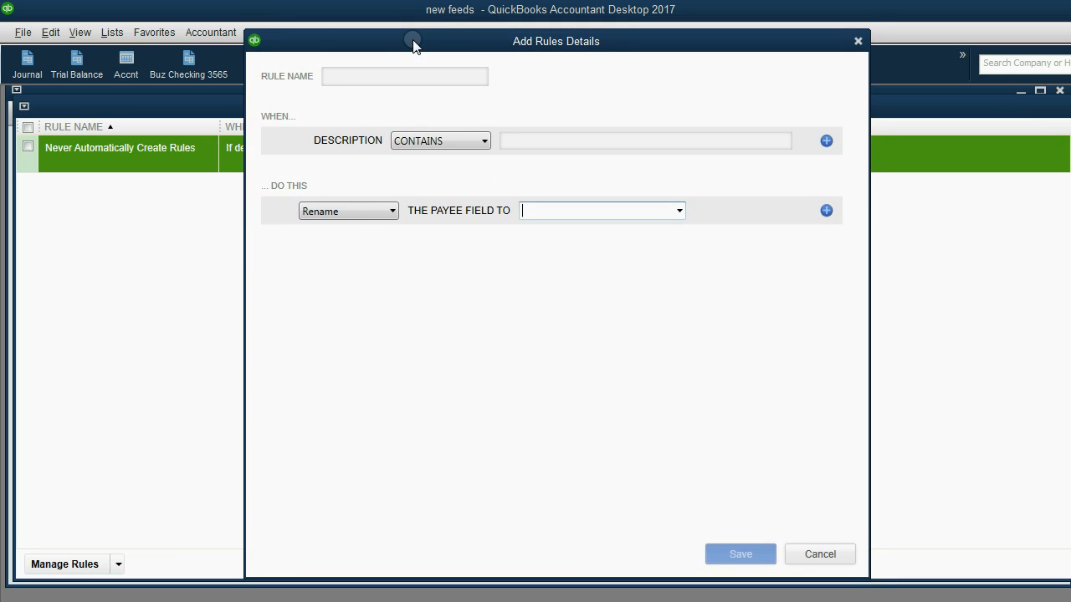
left_click(404, 77)
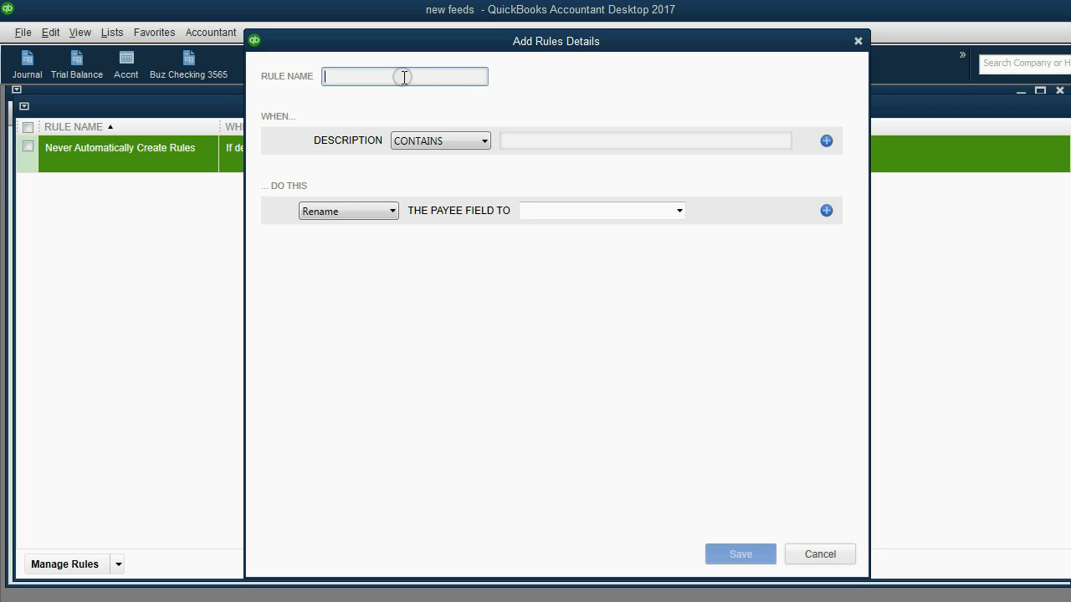
key("alt+Tab")
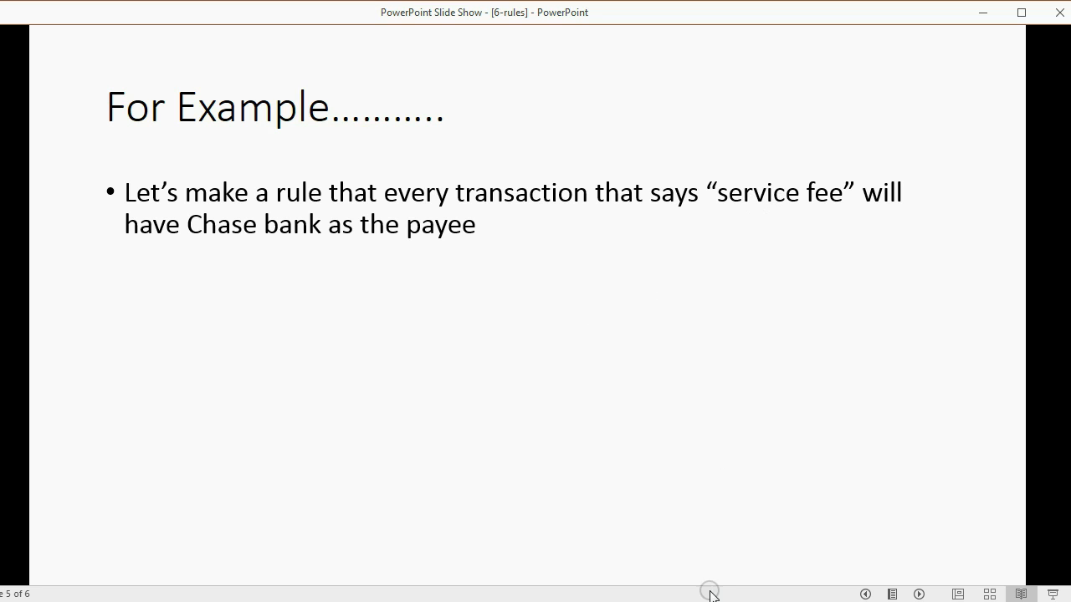
key("alt+Tab")
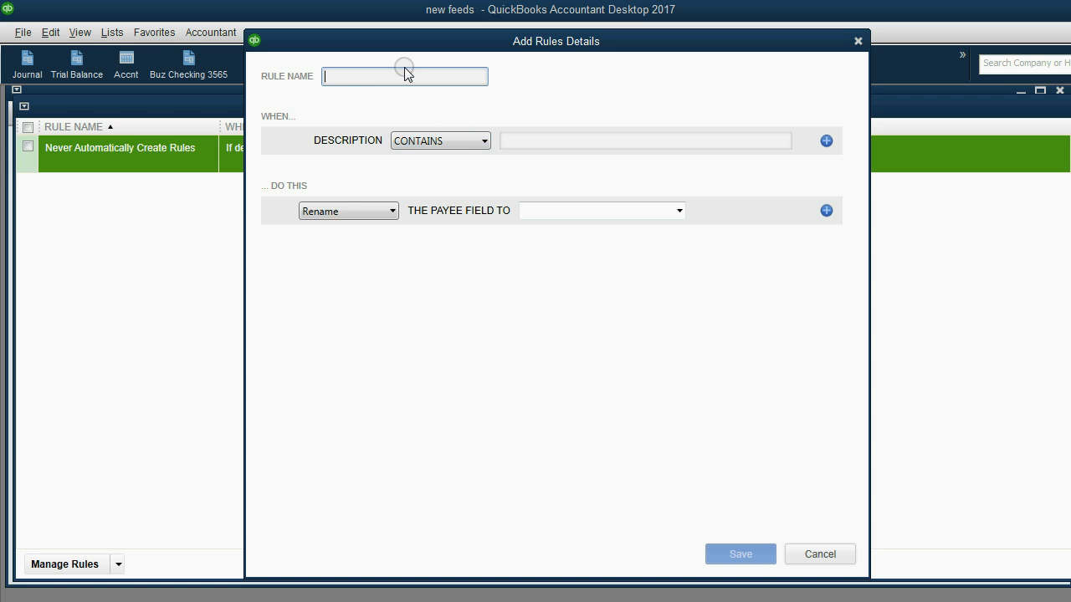
left_click(404, 74)
type("ser")
type("vice fee")
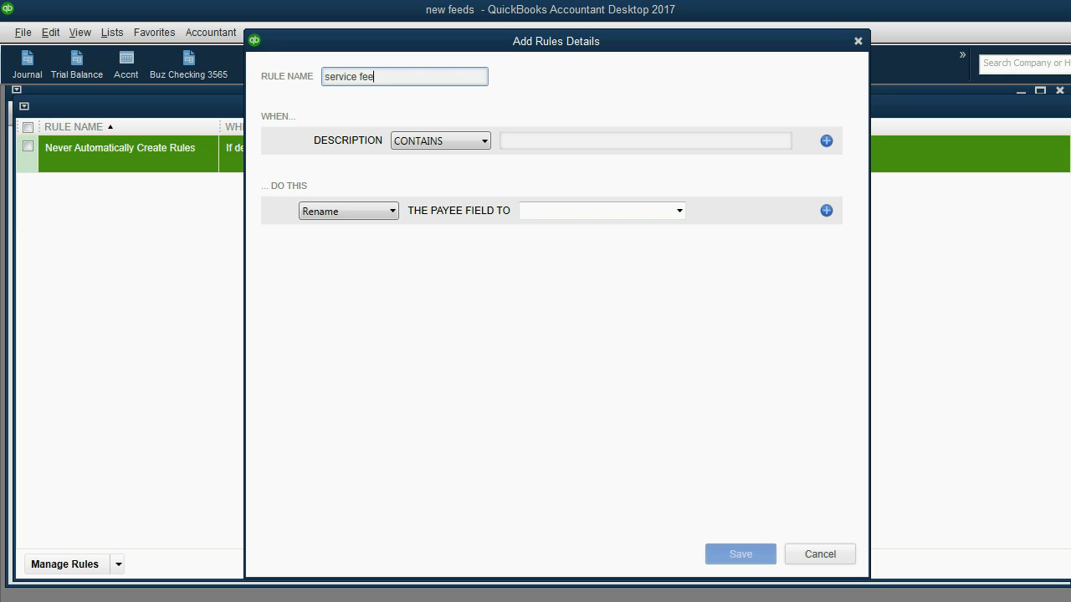
left_click_drag(405, 76, 322, 80)
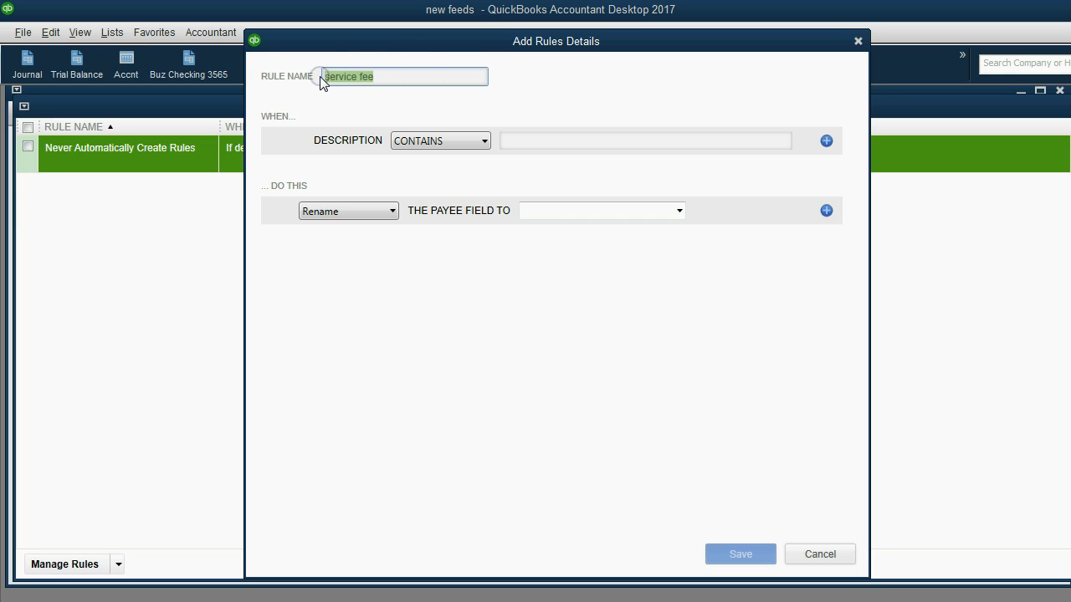
right_click(322, 80)
left_click(360, 106)
left_click(527, 141)
right_click(534, 143)
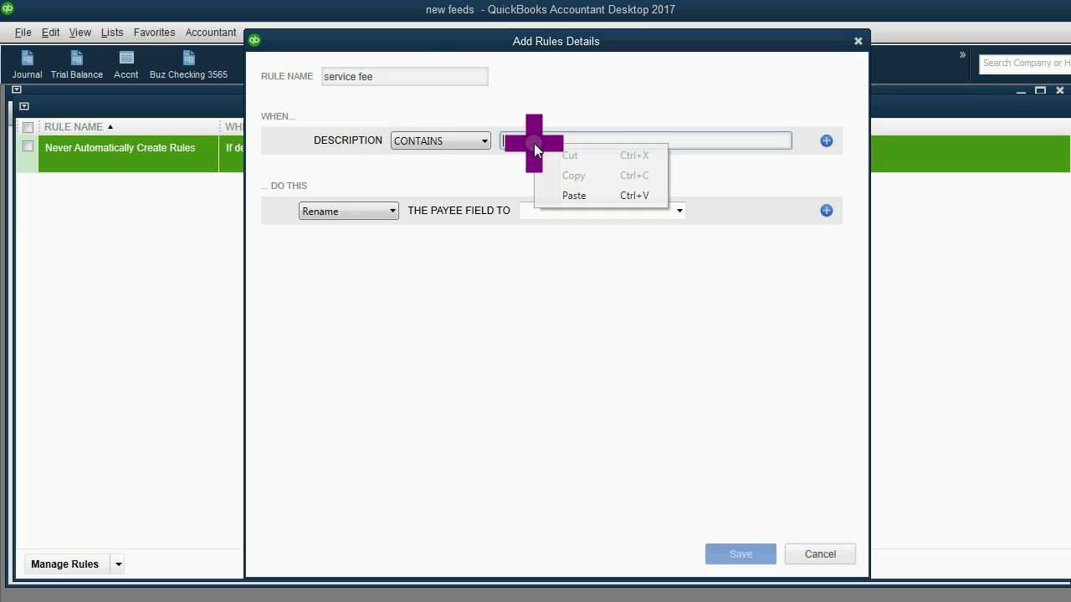
left_click(572, 196)
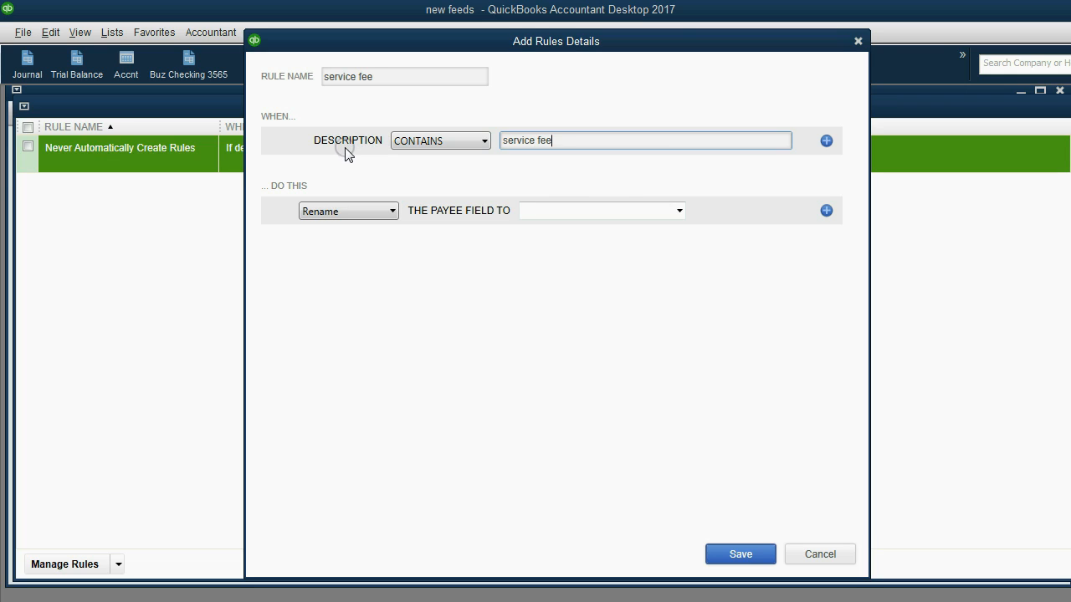
Set the rule's payee to chase, save it and return to the transactions list
left_click(602, 210)
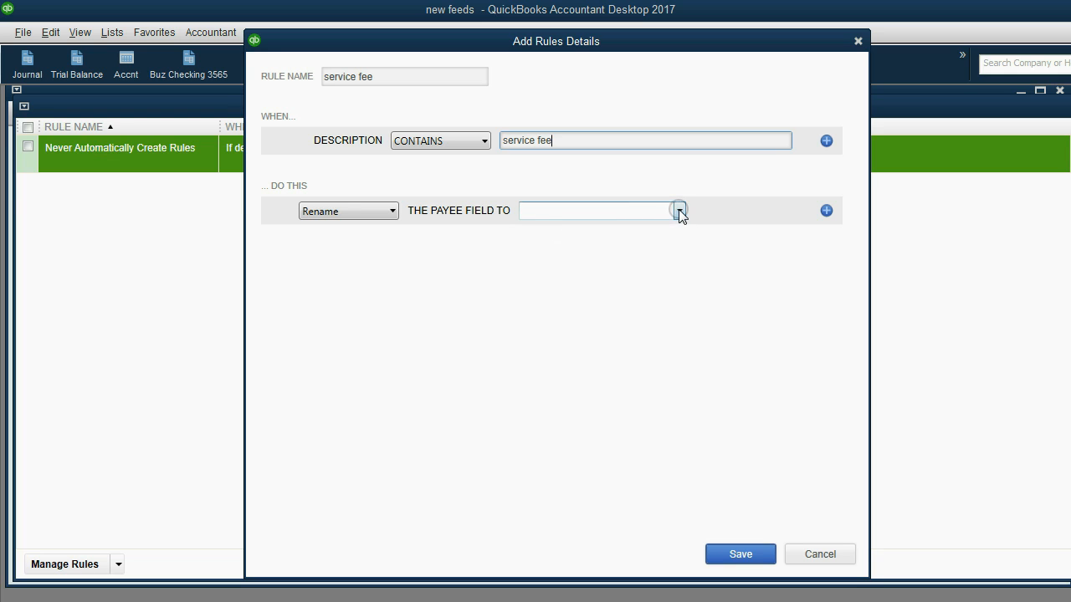
left_click(680, 211)
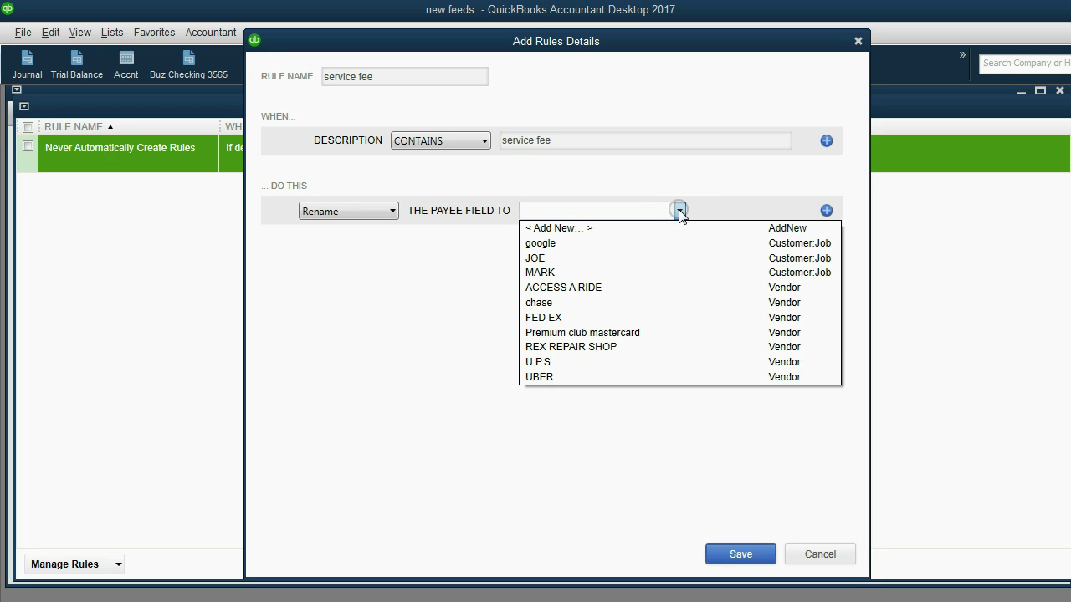
left_click(622, 302)
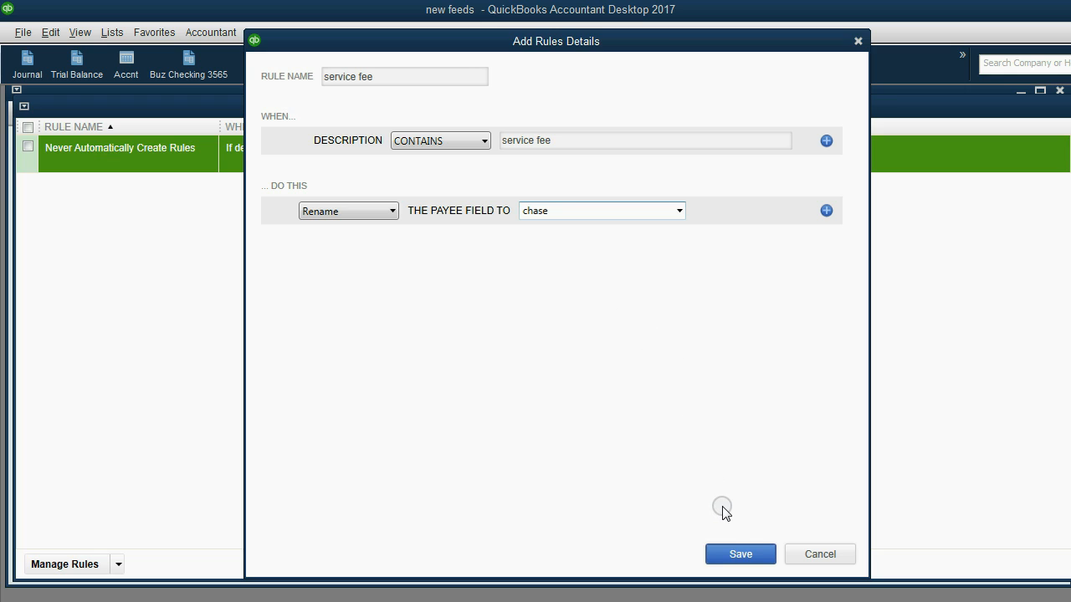
left_click(741, 555)
left_click(742, 554)
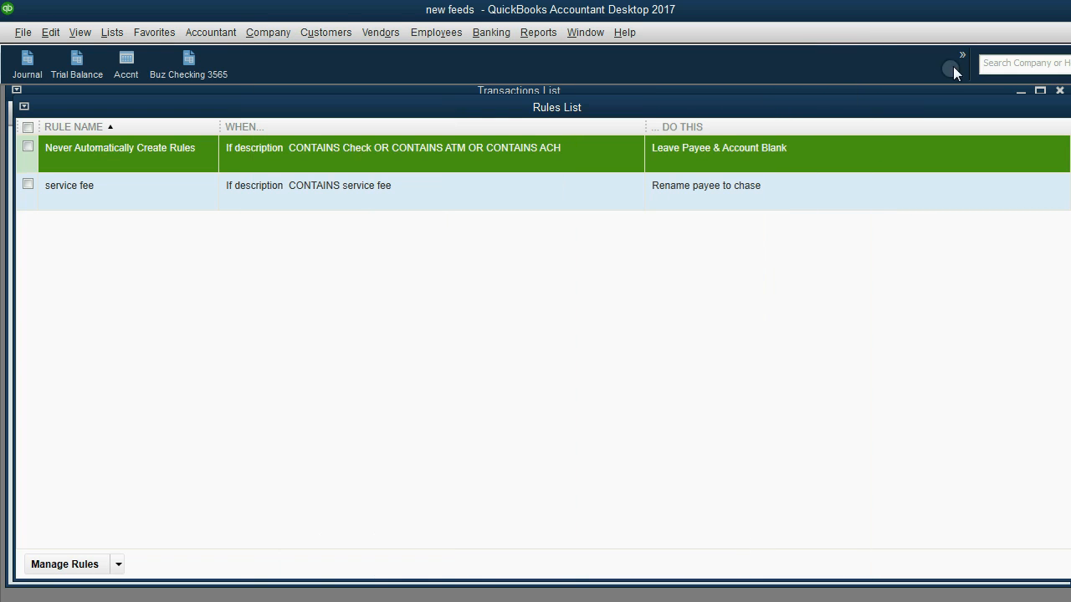
left_click_drag(997, 101, 986, 109)
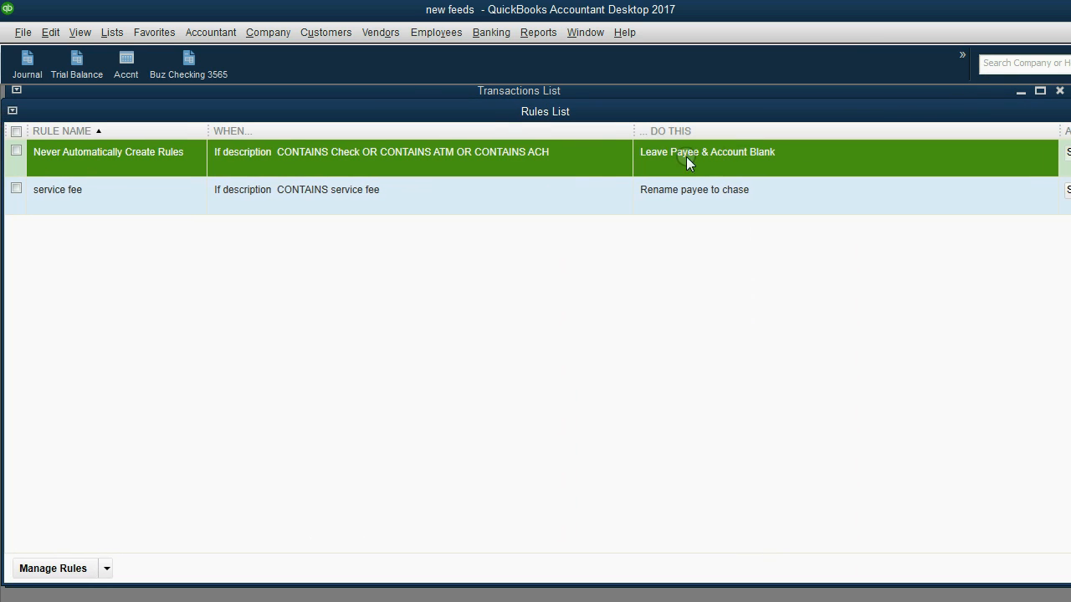
left_click(589, 202)
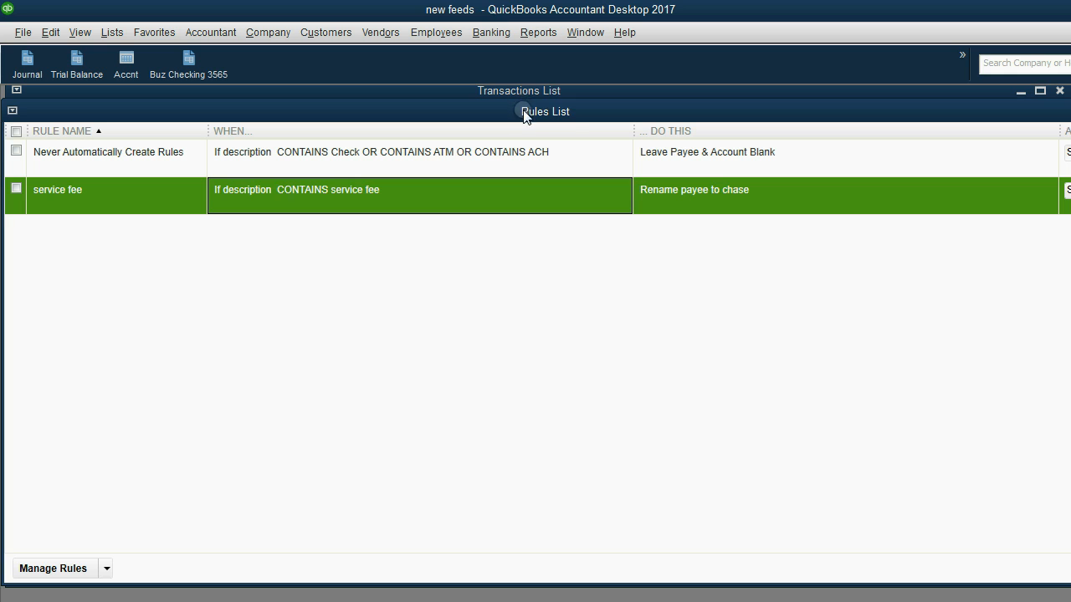
key("Escape")
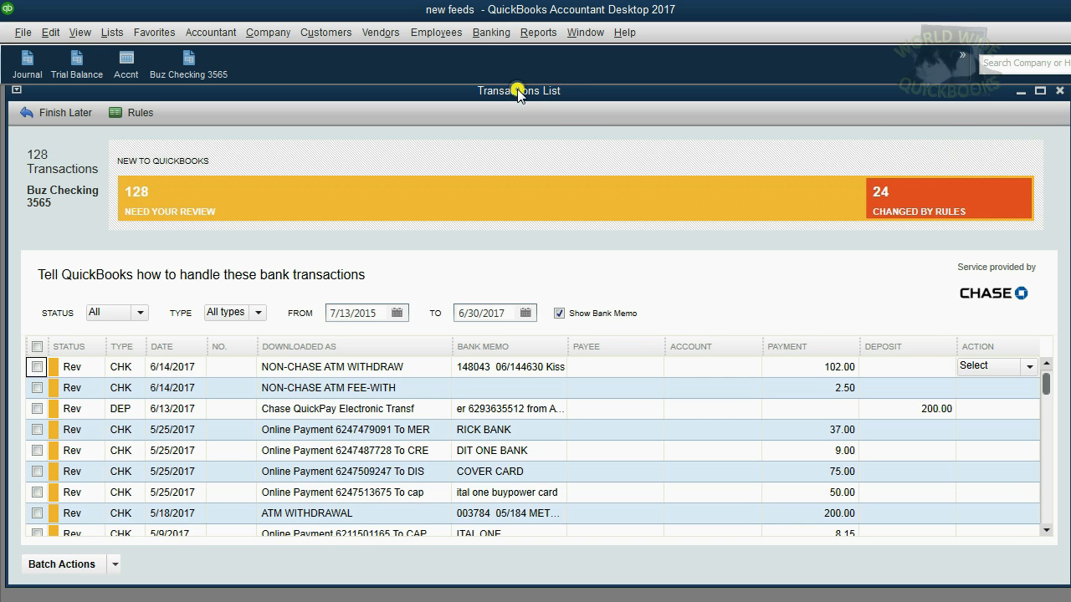
Filter to the 24 transactions changed by rules, the service fee charges paid to chase
left_click_drag(518, 90, 525, 98)
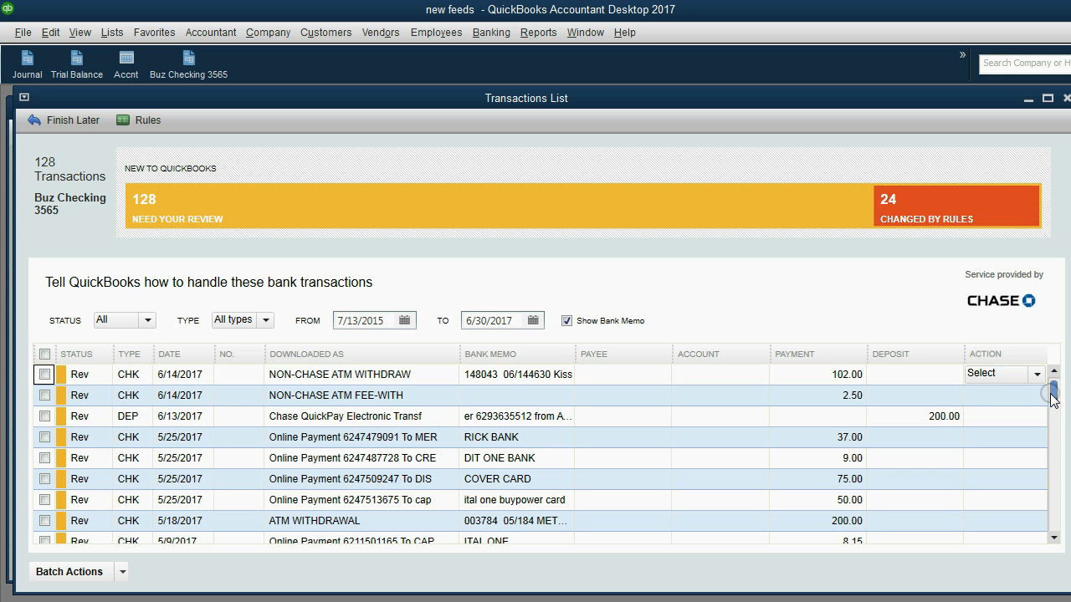
mouse_move(1052, 395)
left_mouse_down()
mouse_move(1054, 519)
mouse_move(1054, 507)
left_mouse_up()
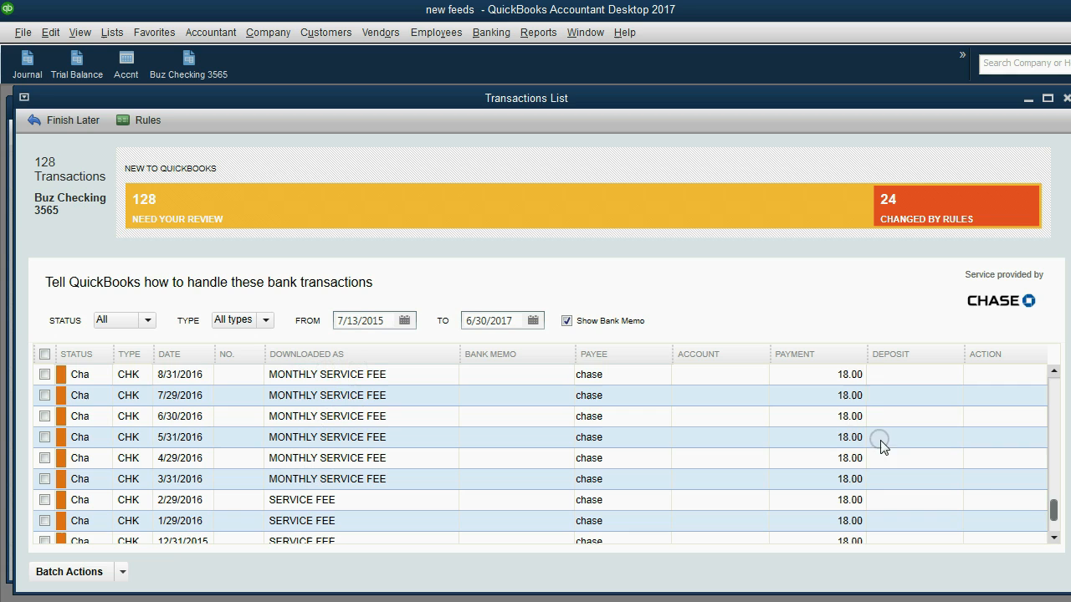
mouse_move(1053, 510)
left_mouse_down()
mouse_move(1054, 488)
mouse_move(1053, 532)
left_mouse_up()
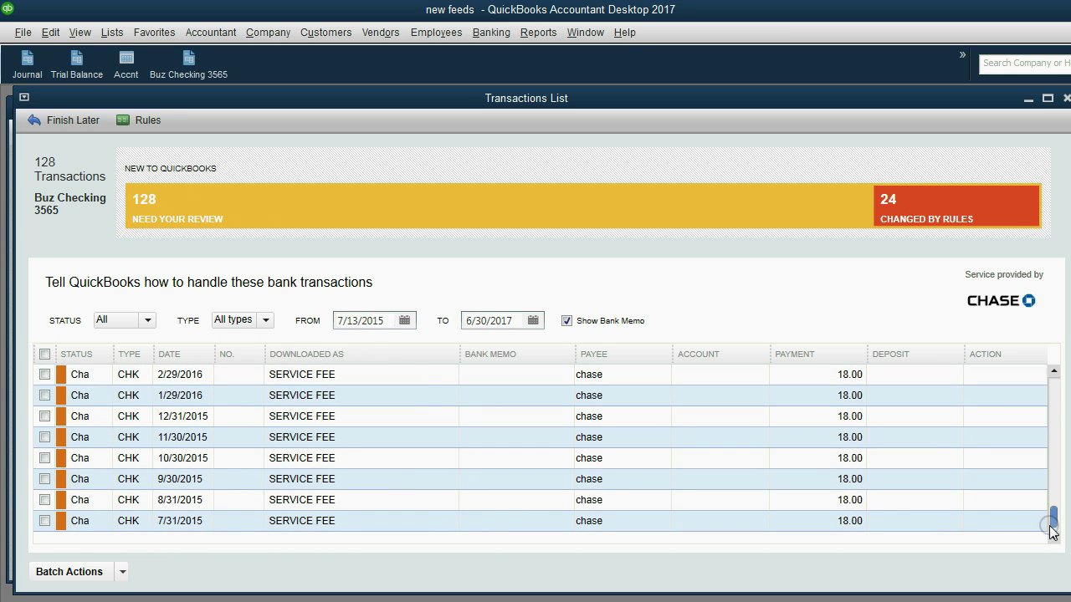
left_click(960, 207)
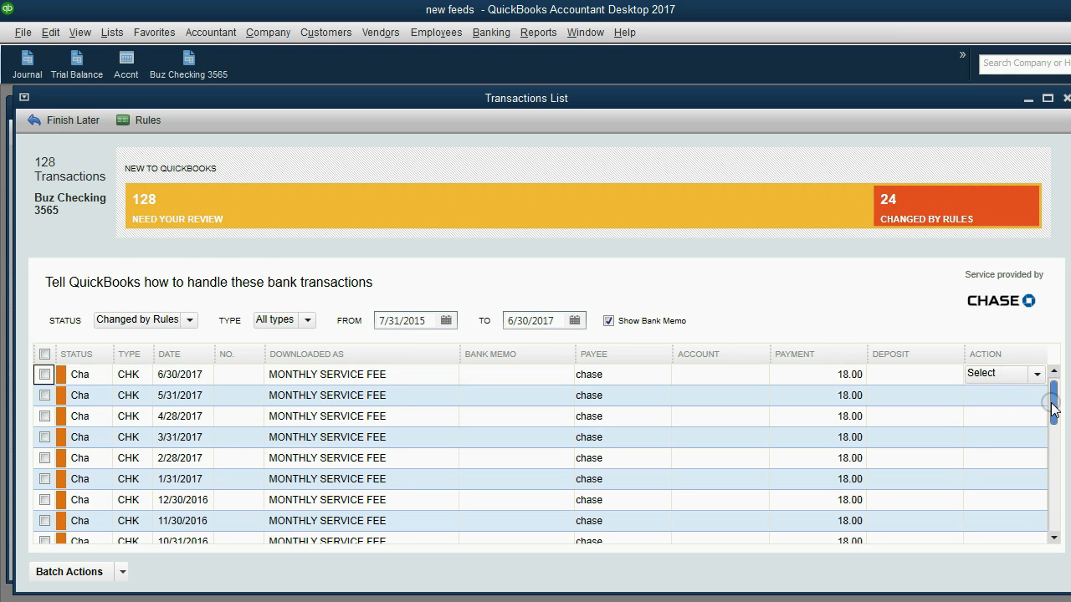
mouse_move(1053, 401)
left_mouse_down()
mouse_move(1050, 512)
mouse_move(1052, 393)
left_mouse_up()
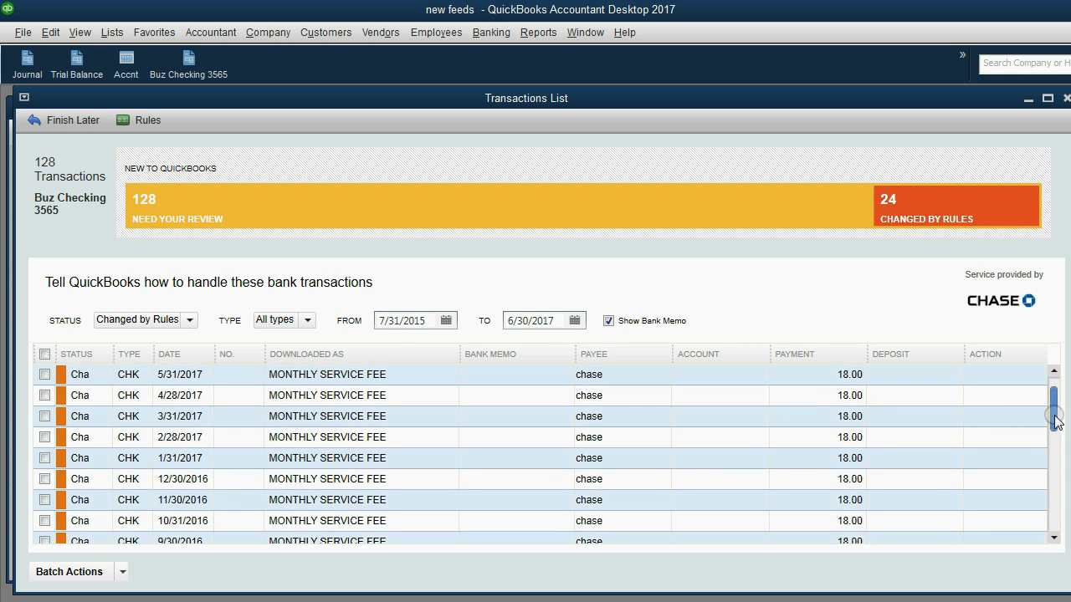
left_click(606, 216)
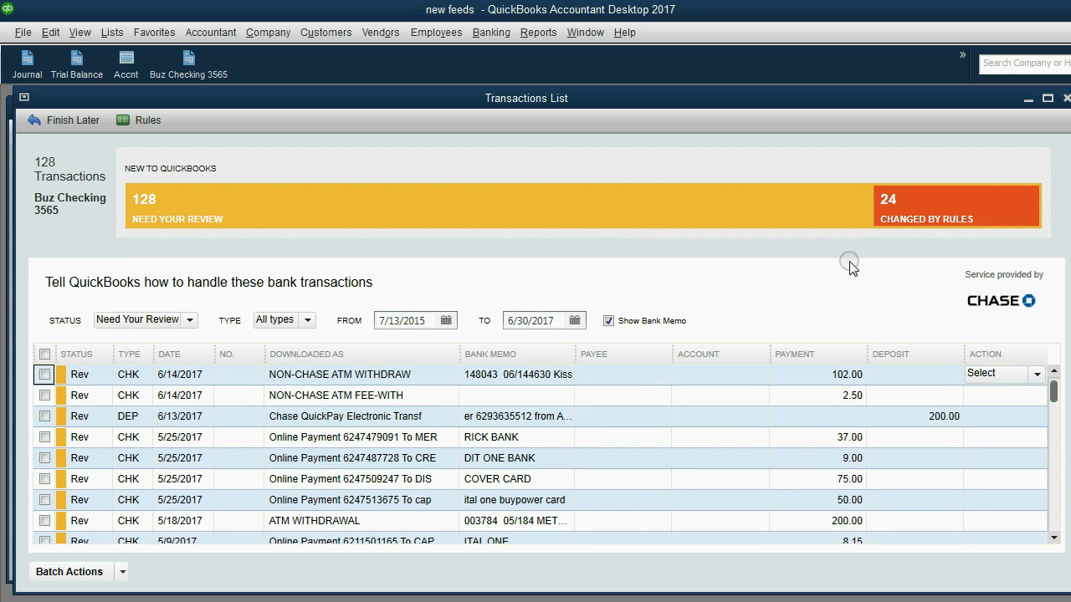
mouse_move(1053, 389)
left_mouse_down()
mouse_move(1052, 410)
mouse_move(1054, 393)
left_mouse_up()
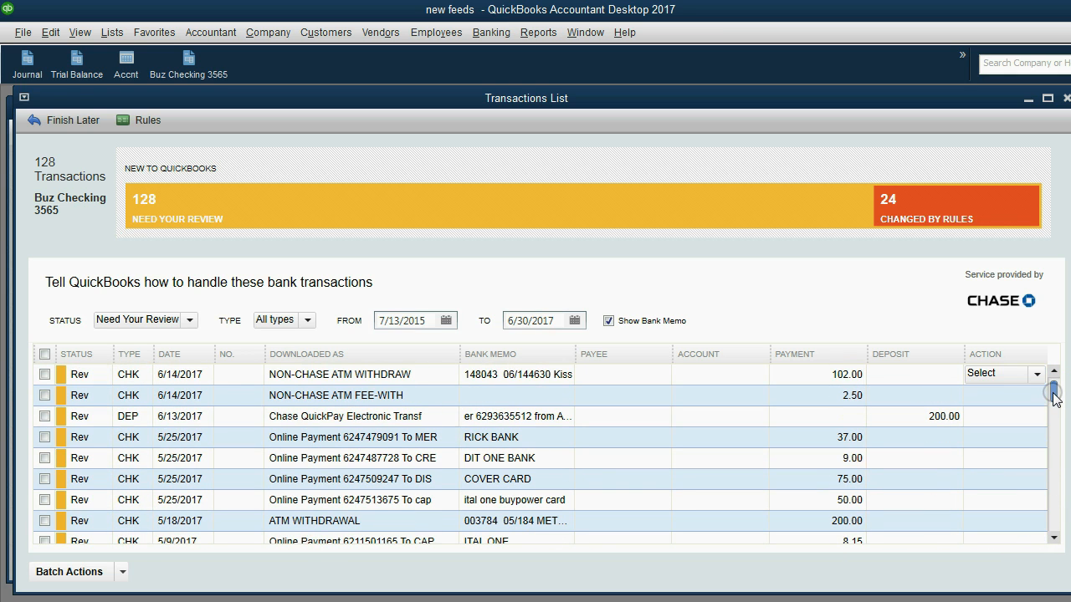
left_click_drag(1054, 395, 1053, 518)
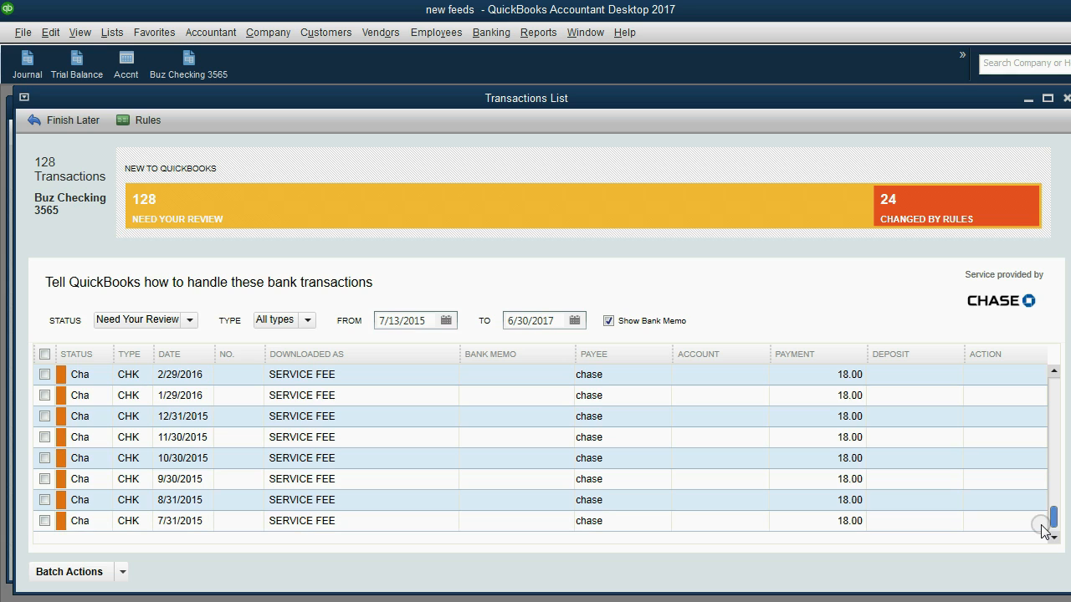
left_click(988, 219)
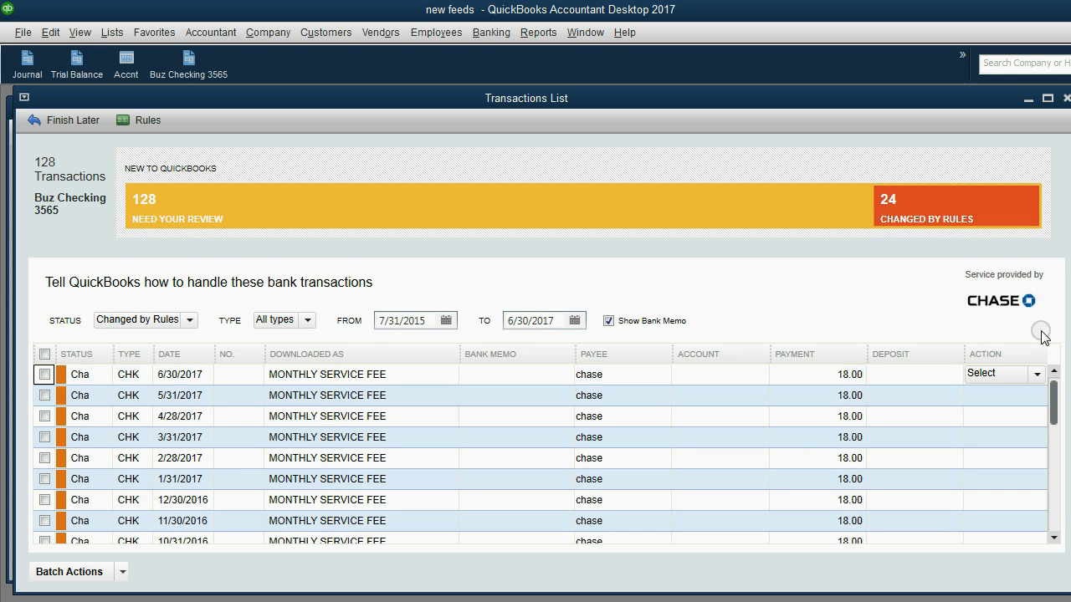
mouse_move(1053, 393)
left_mouse_down()
mouse_move(1051, 520)
mouse_move(1054, 385)
left_mouse_up()
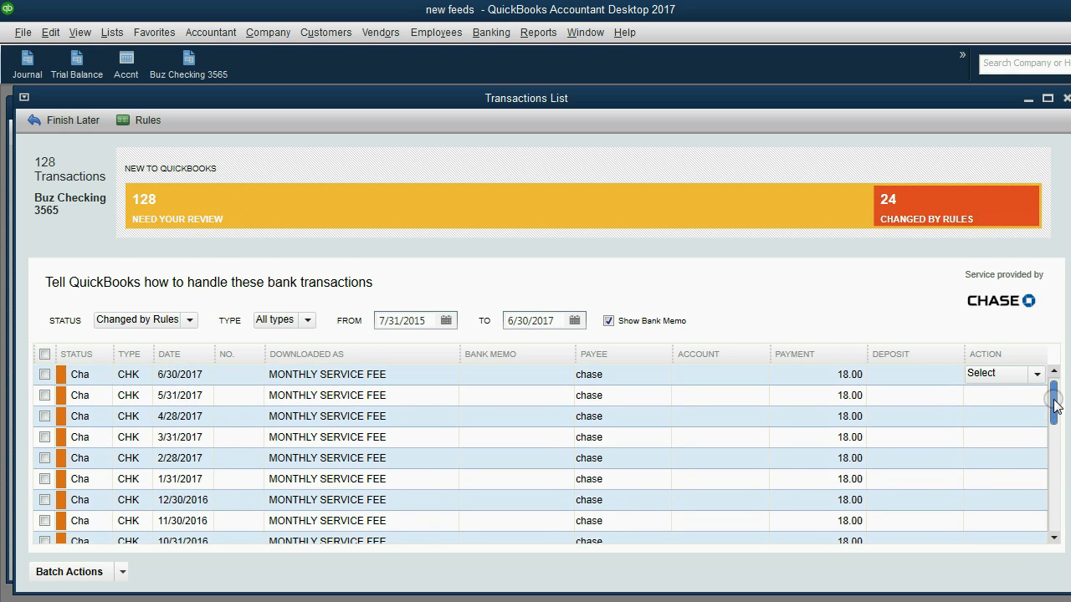
Select all 24 rule-changed transactions and attempt Add/Approve from Batch Actions
left_click(44, 355)
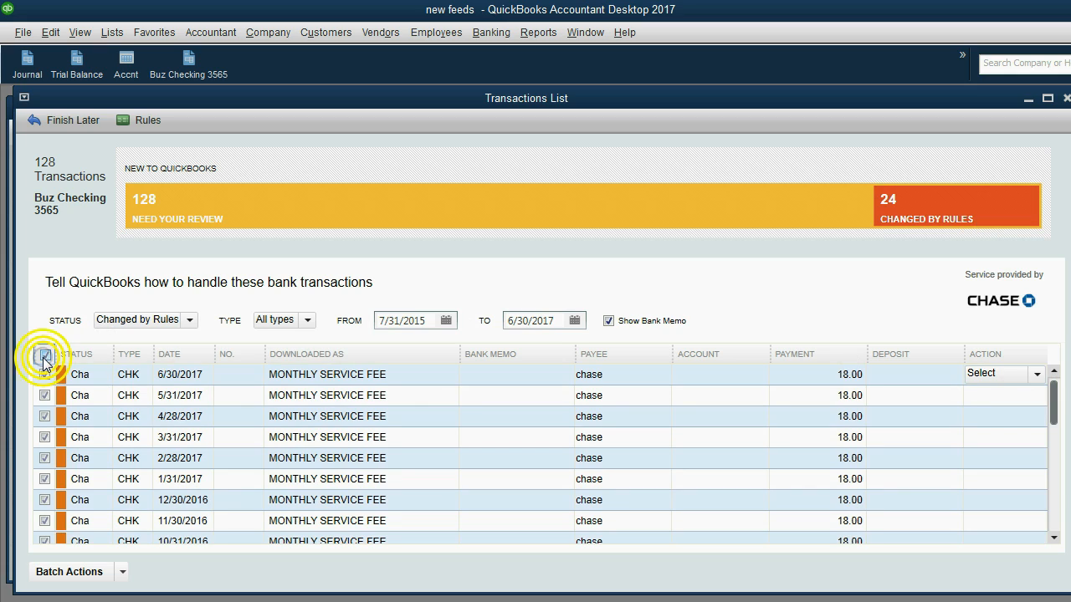
left_click(1053, 410)
scroll(1048, 475, "down", 3)
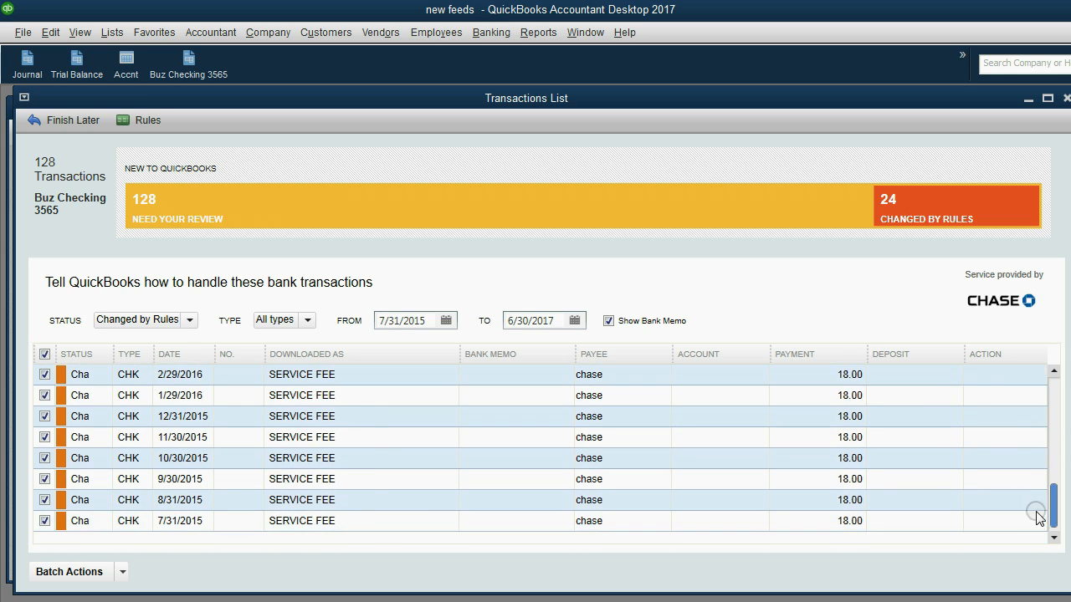
scroll(1038, 368, "up", 6)
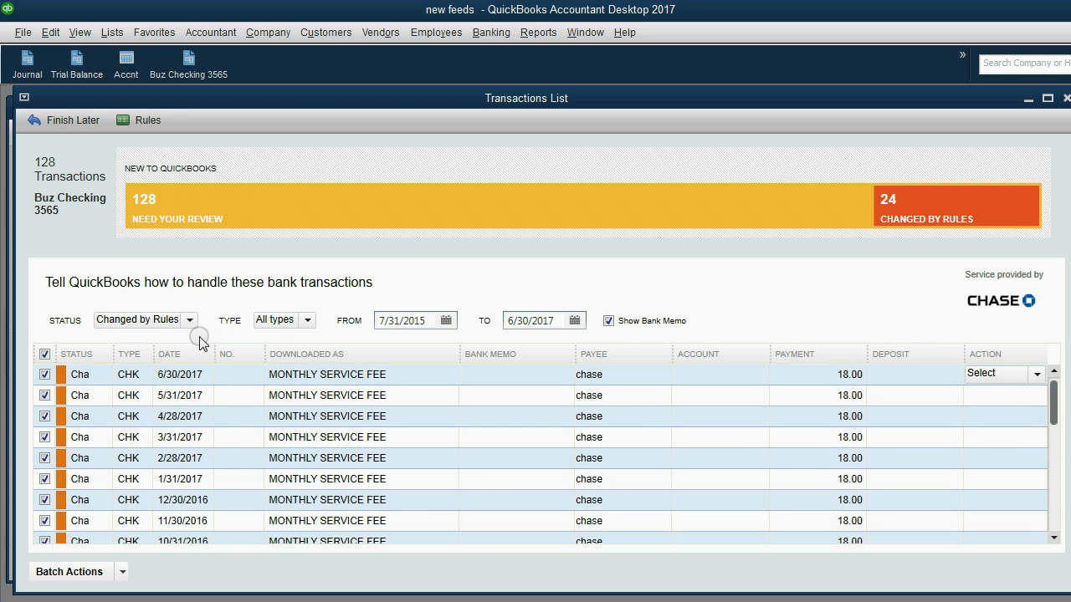
left_click(121, 572)
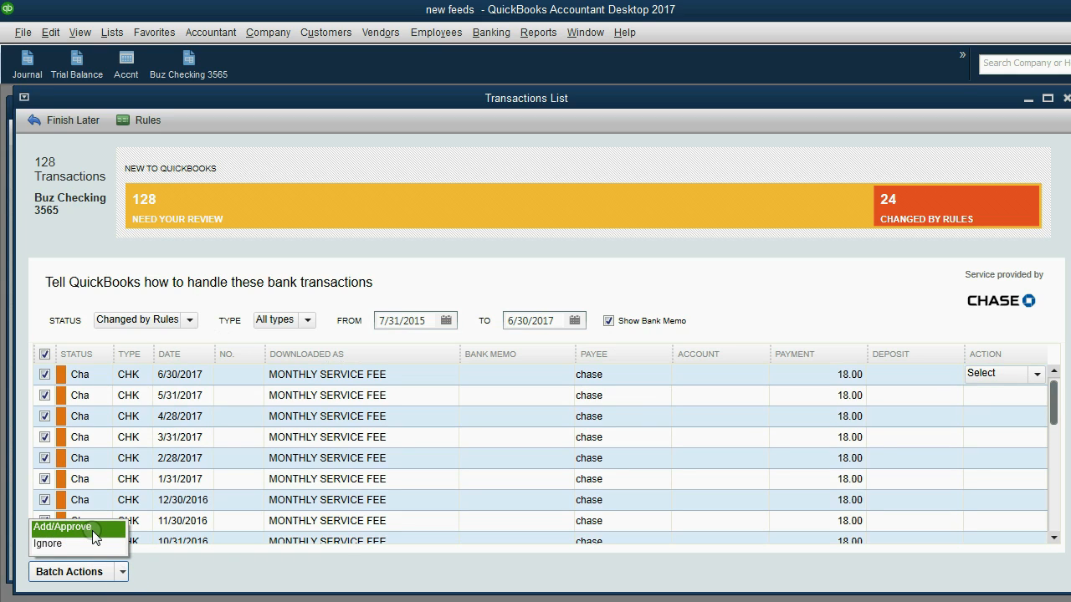
left_click(63, 527)
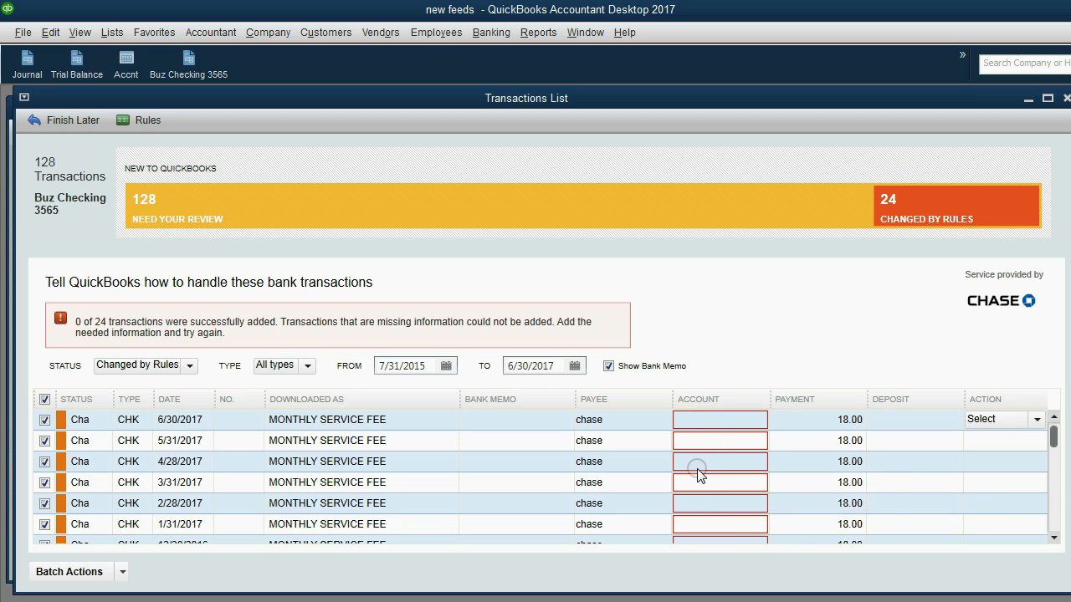
Reopen the Rules List and edit the service fee rule
left_click(144, 121)
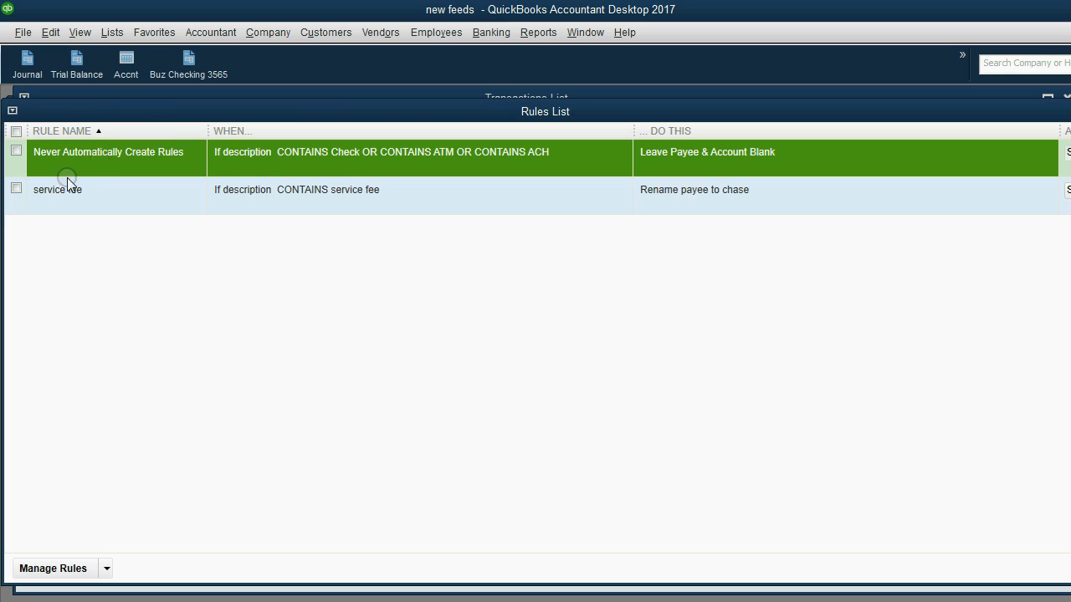
left_click(17, 189)
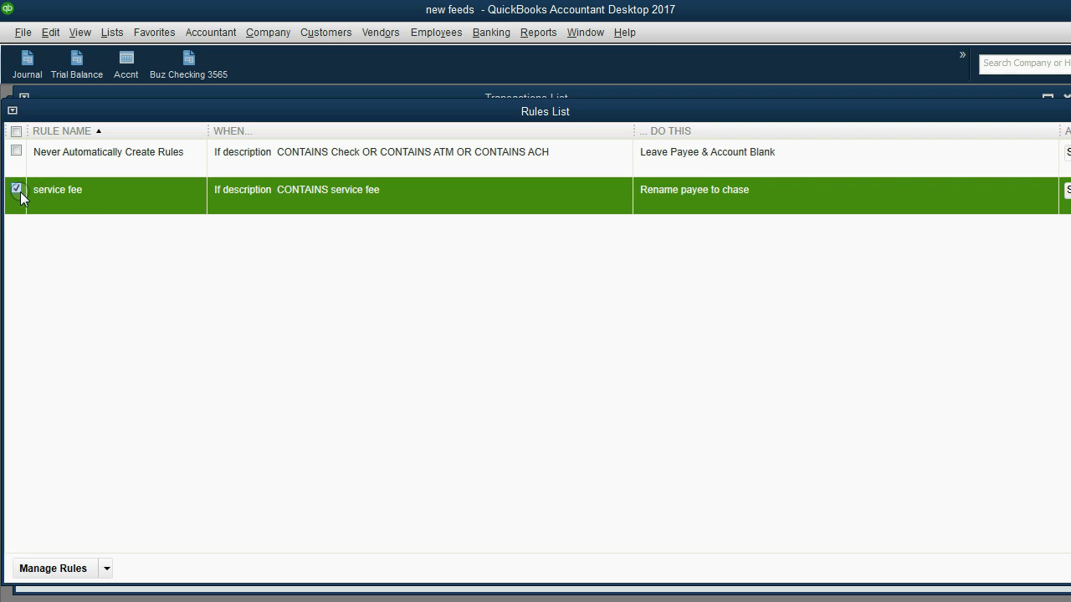
left_click(106, 569)
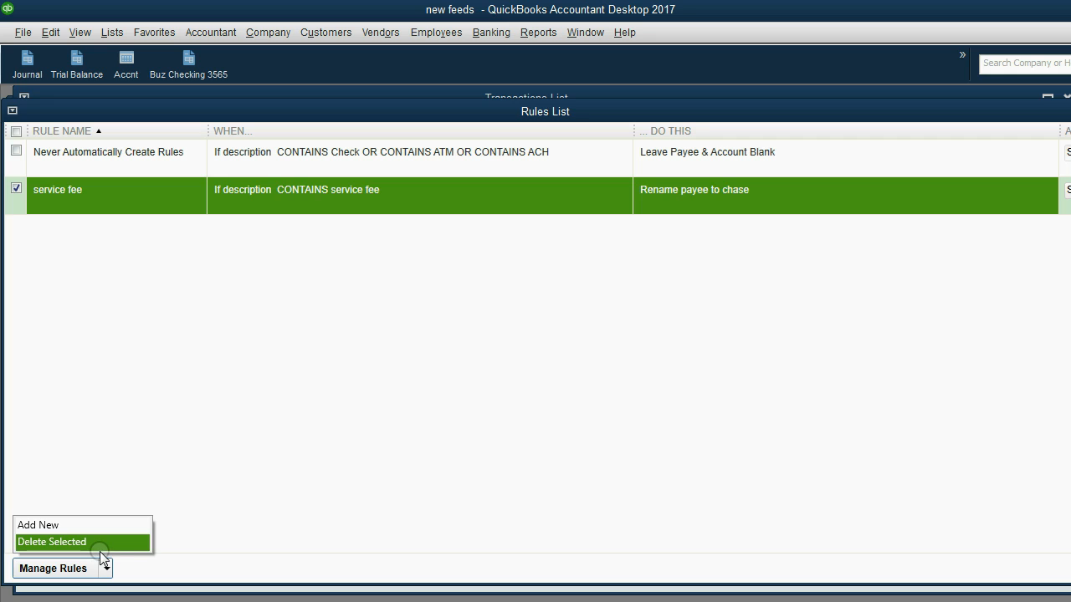
left_click(339, 385)
double_click(451, 203)
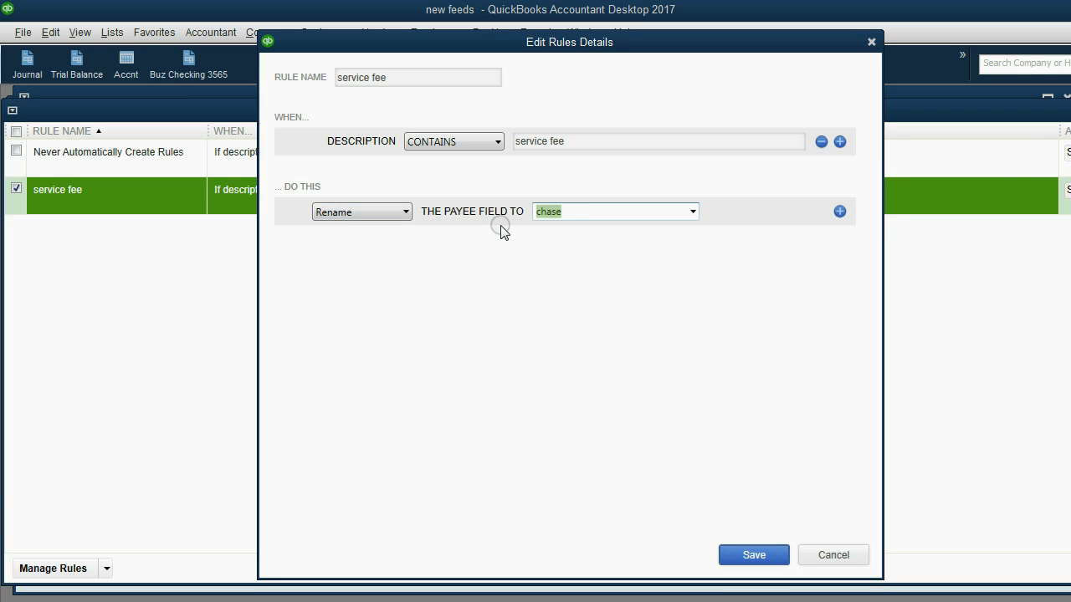
Add a Categorize action to bank fees expense and save the rule
left_click(839, 211)
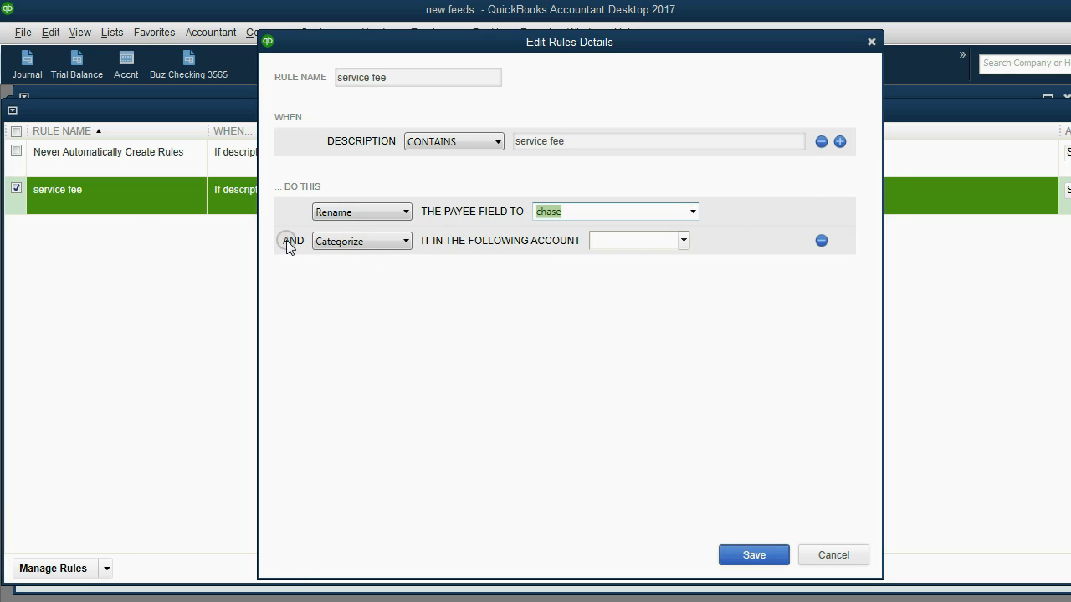
left_click(371, 241)
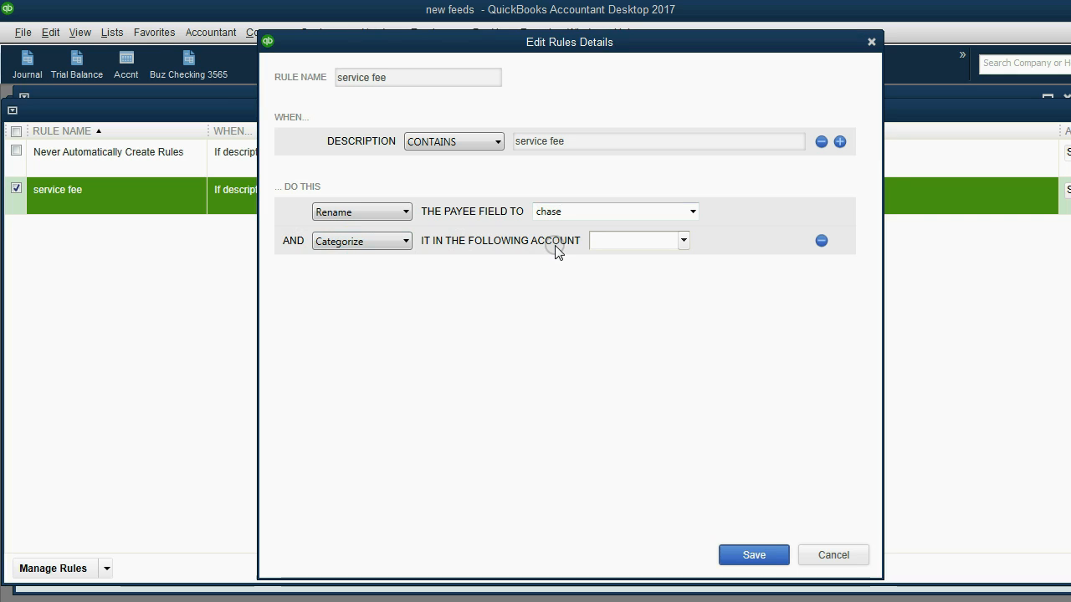
left_click(683, 241)
scroll(694, 326, "down", 3)
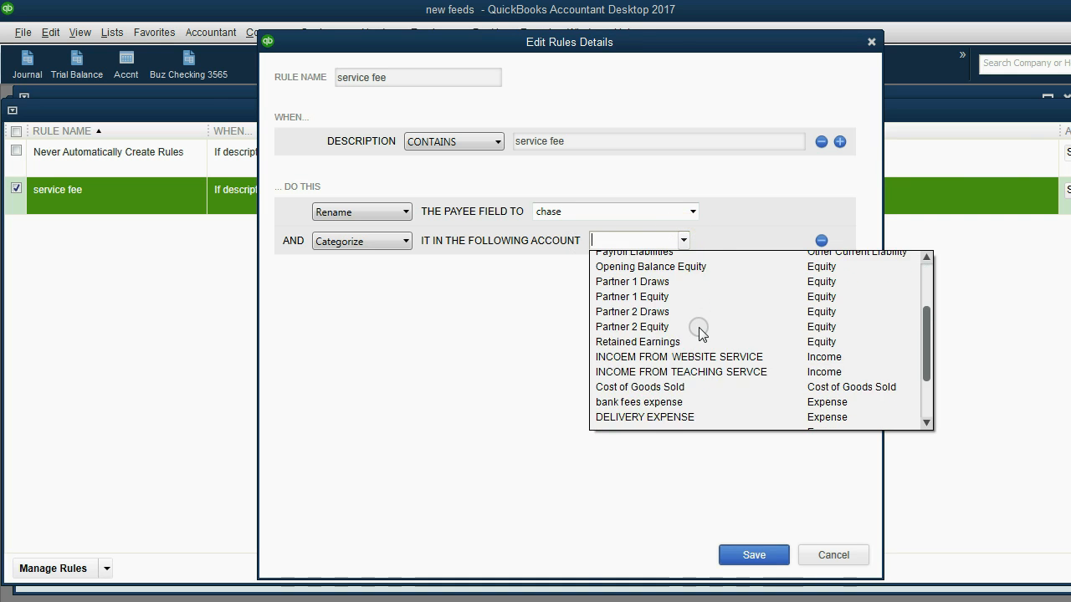
scroll(699, 329, "down", 2)
left_click(701, 333)
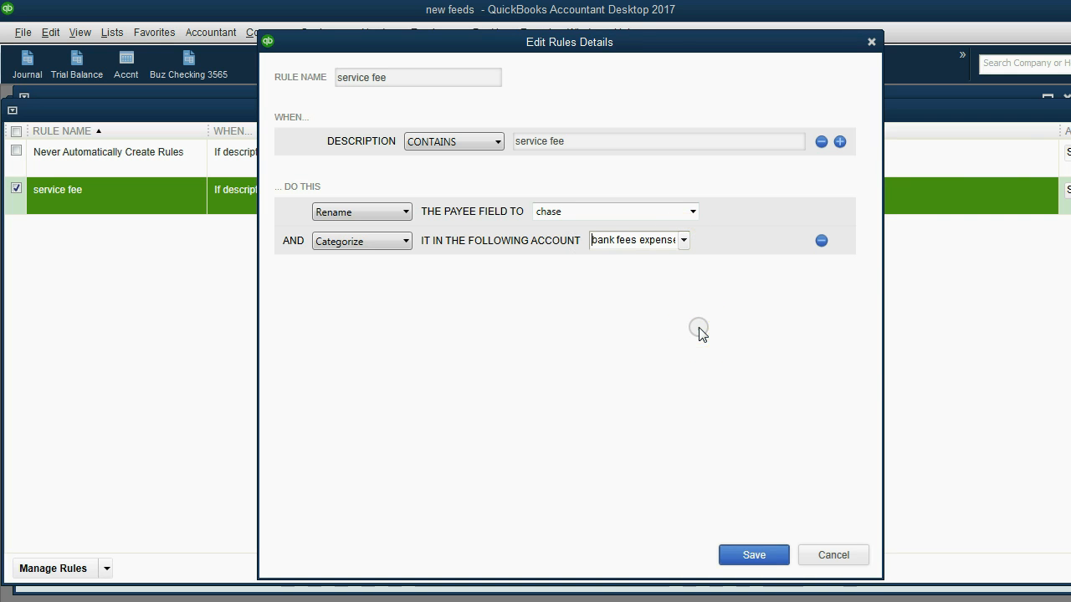
key("alt+Tab")
left_click(577, 437)
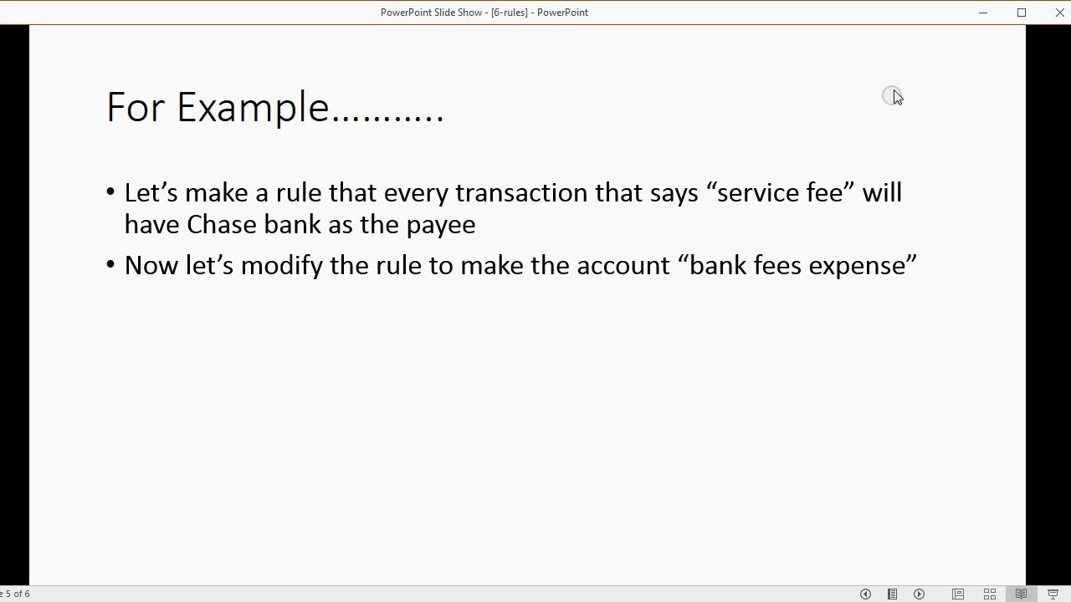
left_click(983, 11)
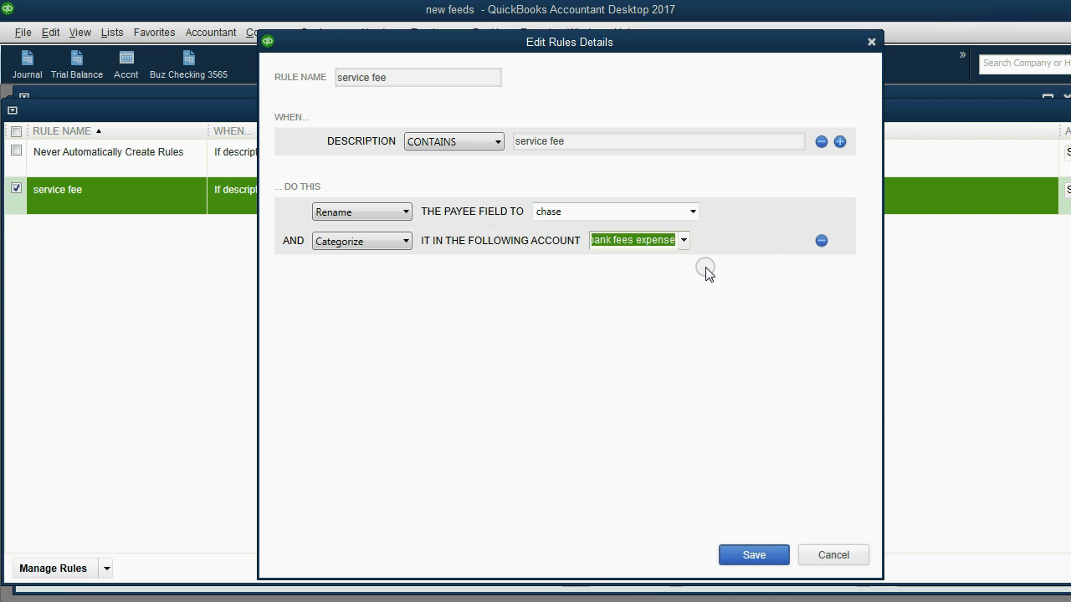
left_click(754, 554)
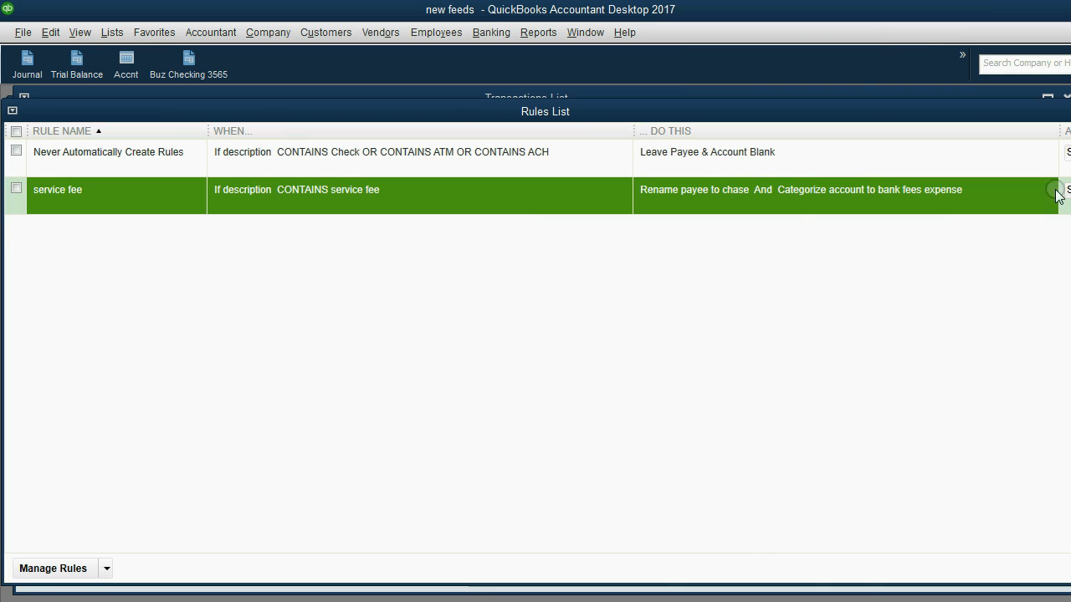
Add/Approve the 24 service fee transactions and review them in the Buz Checking 3565 register
left_click(1065, 97)
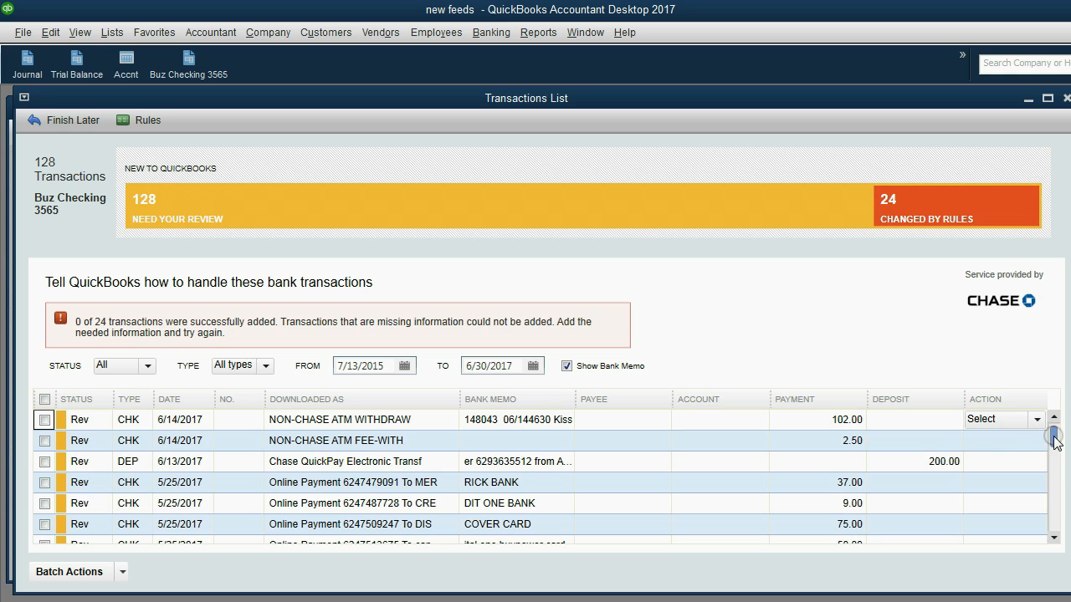
left_click_drag(1055, 435, 1051, 523)
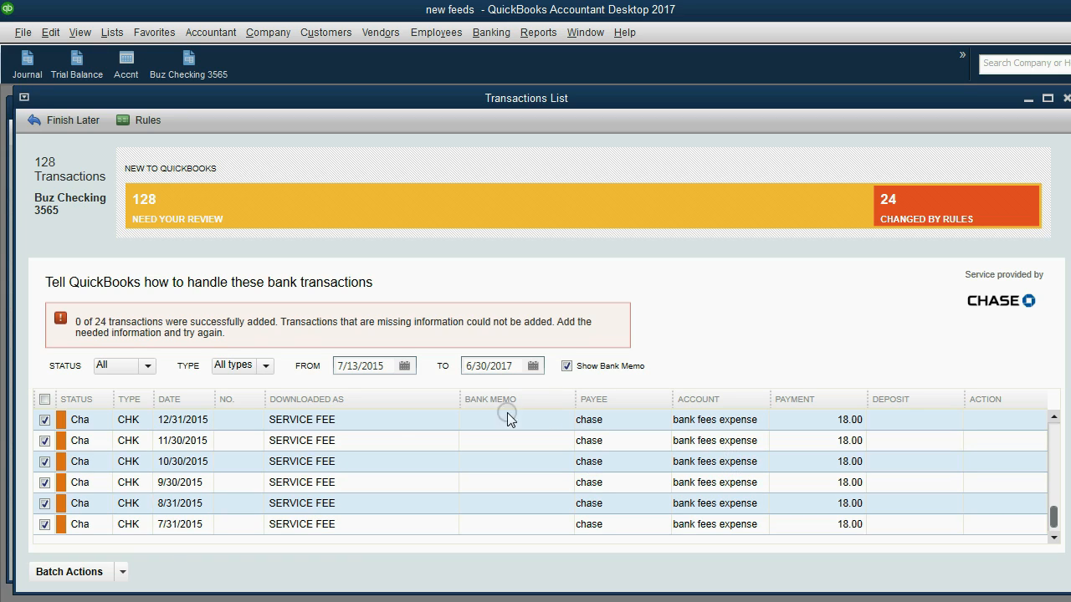
left_click(121, 574)
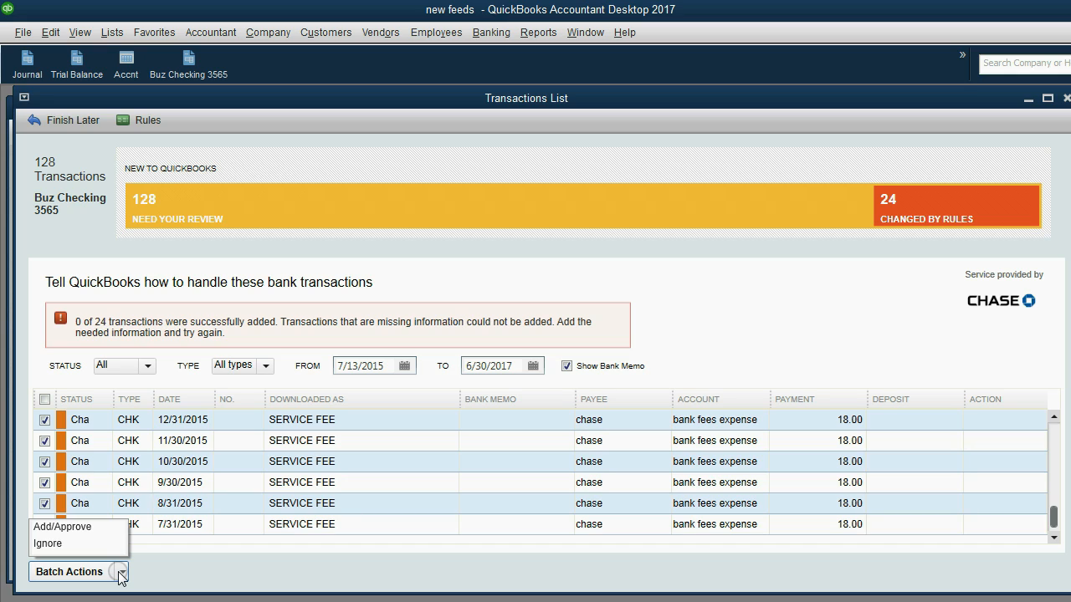
left_click(95, 536)
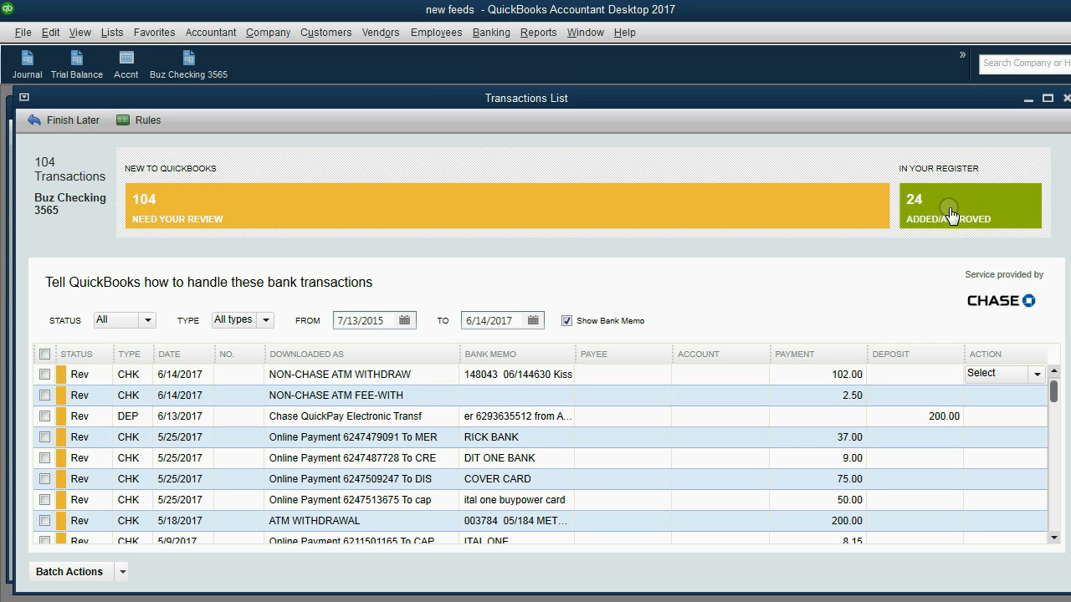
left_click(950, 213)
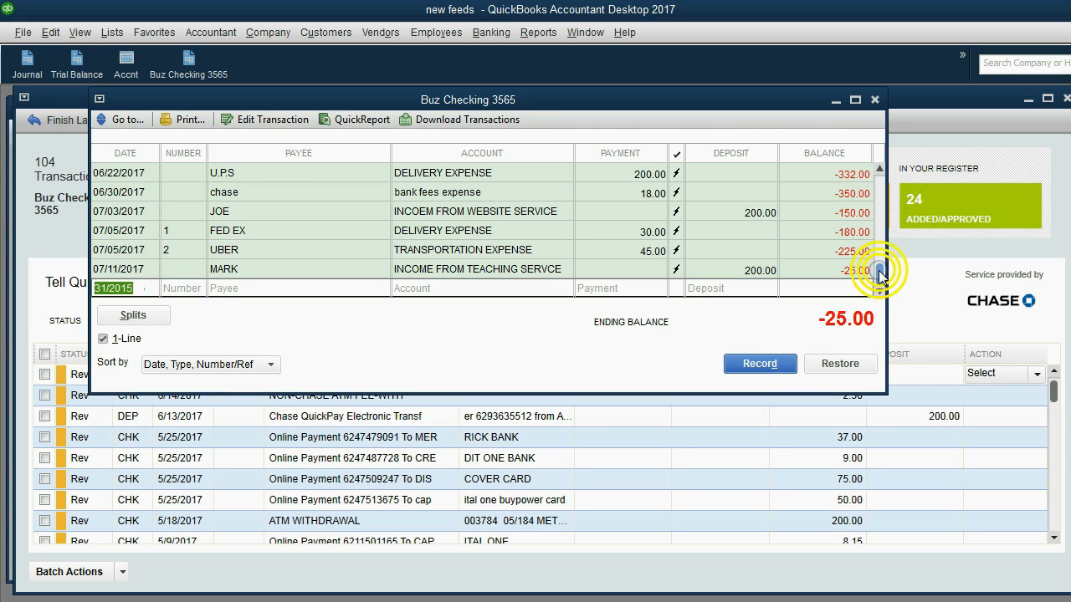
mouse_move(880, 269)
left_mouse_down()
mouse_move(878, 186)
mouse_move(876, 278)
left_mouse_up()
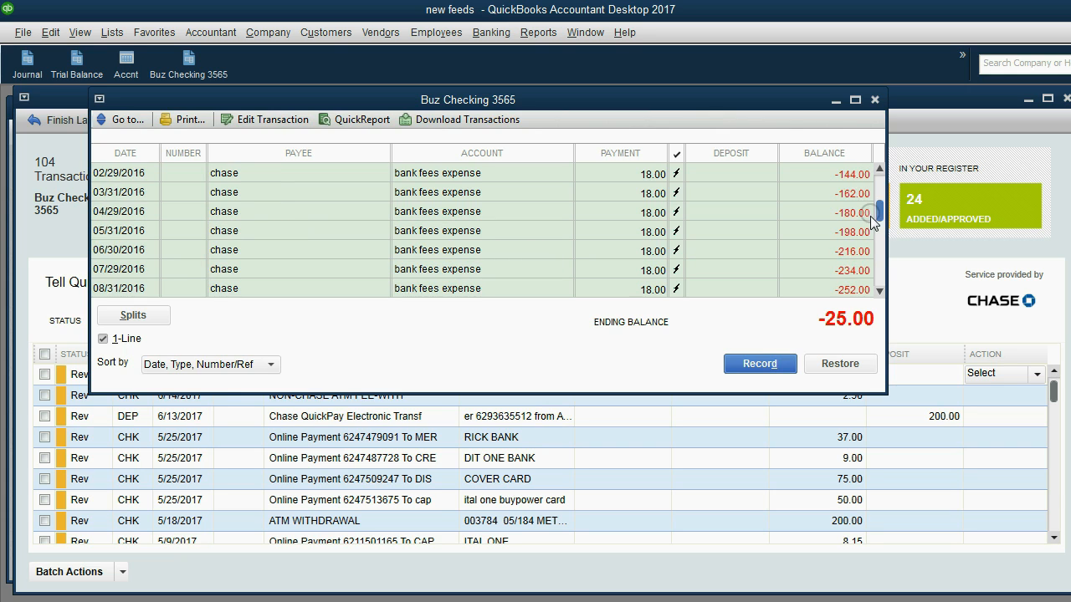
left_click(874, 271)
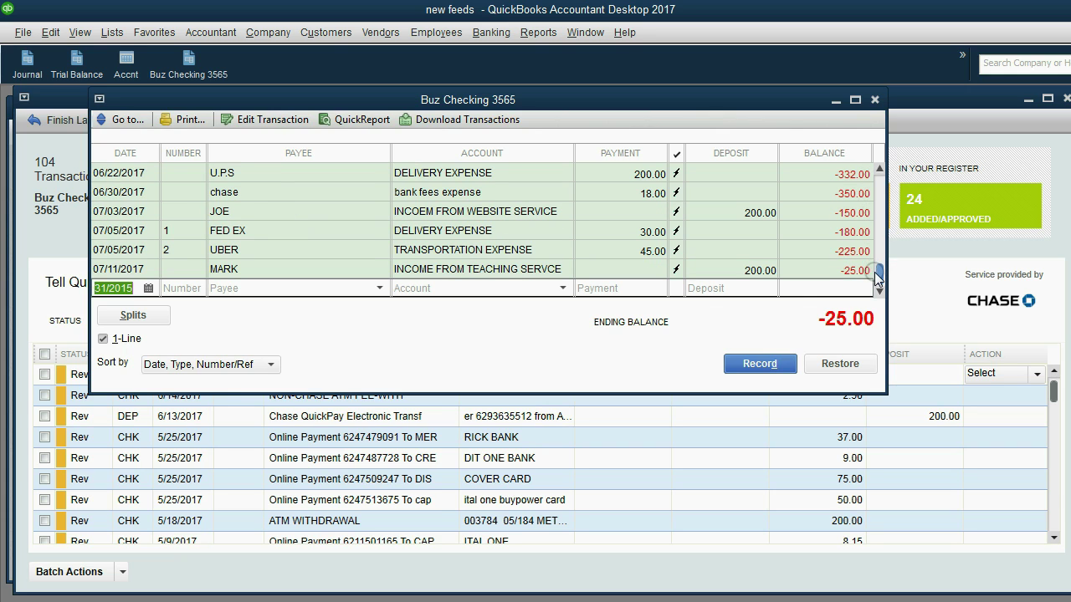
left_click(874, 102)
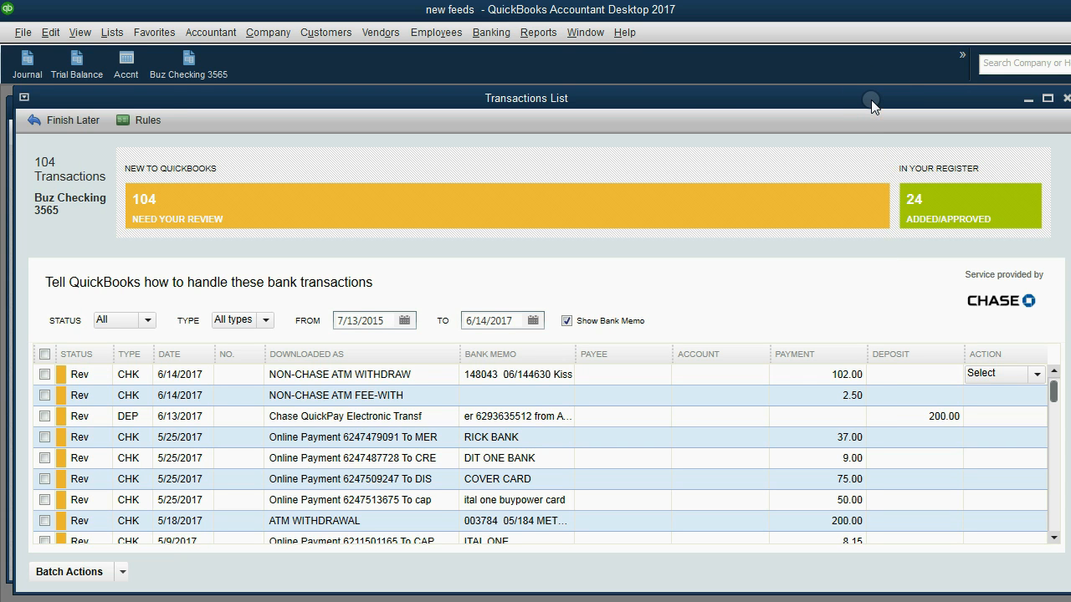
key("alt+Tab")
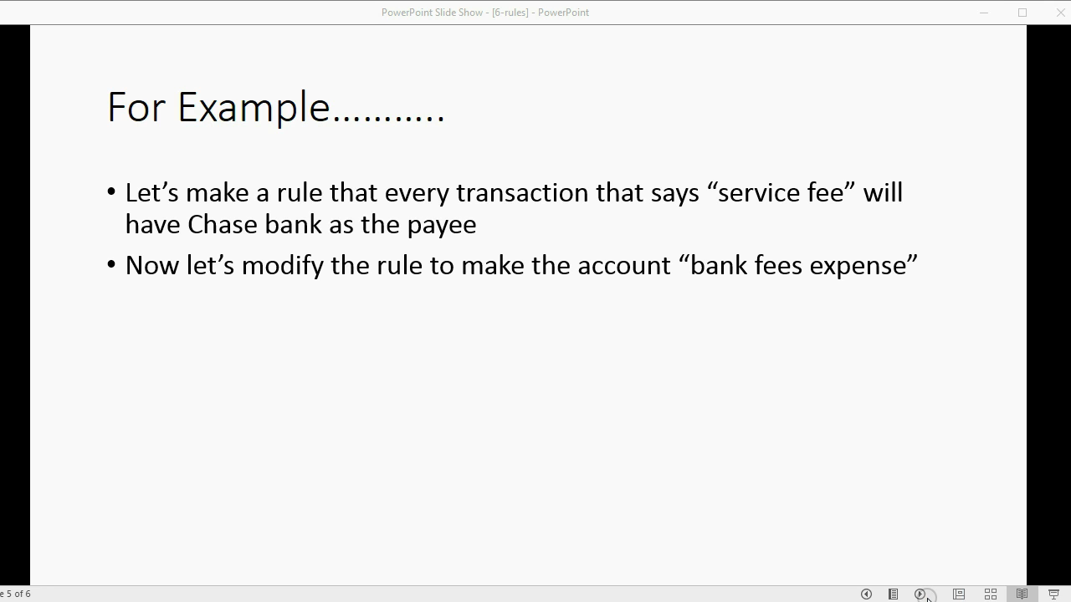
Reveal the ATM WITHDRAWALS bullet (mark, transportation expense) and return to the Rules List
left_click(839, 521)
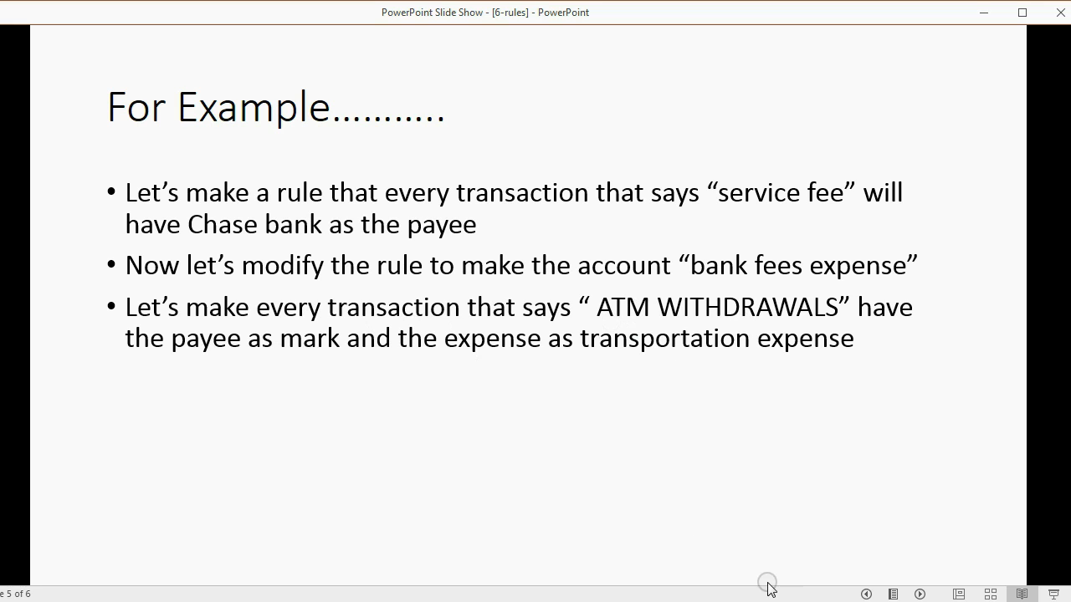
key("alt+Tab")
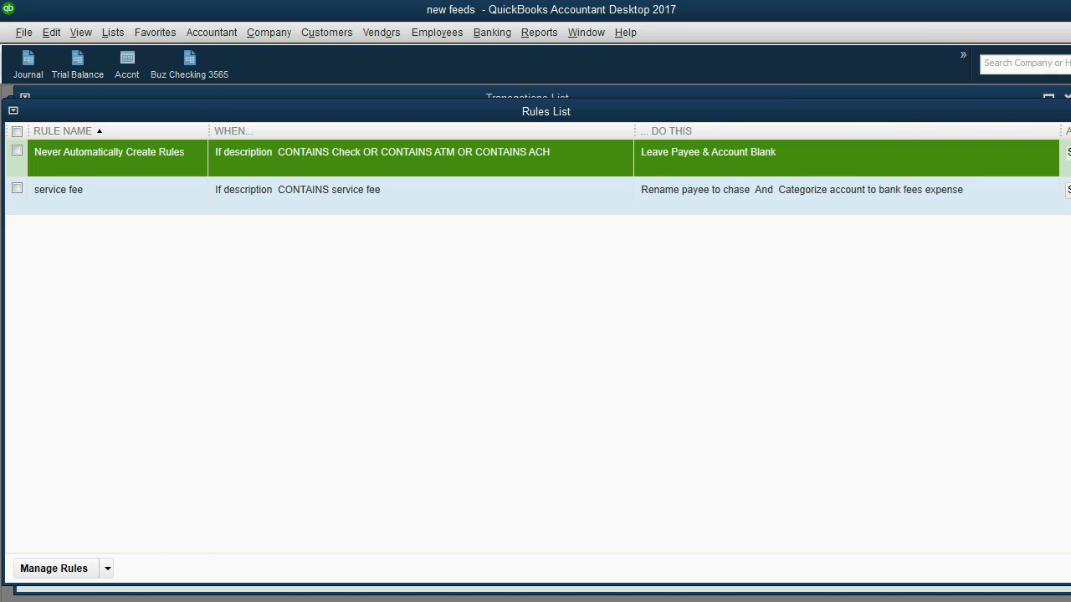
Start a new bank-feed rule named mark matching descriptions that contain atm
left_click(1065, 97)
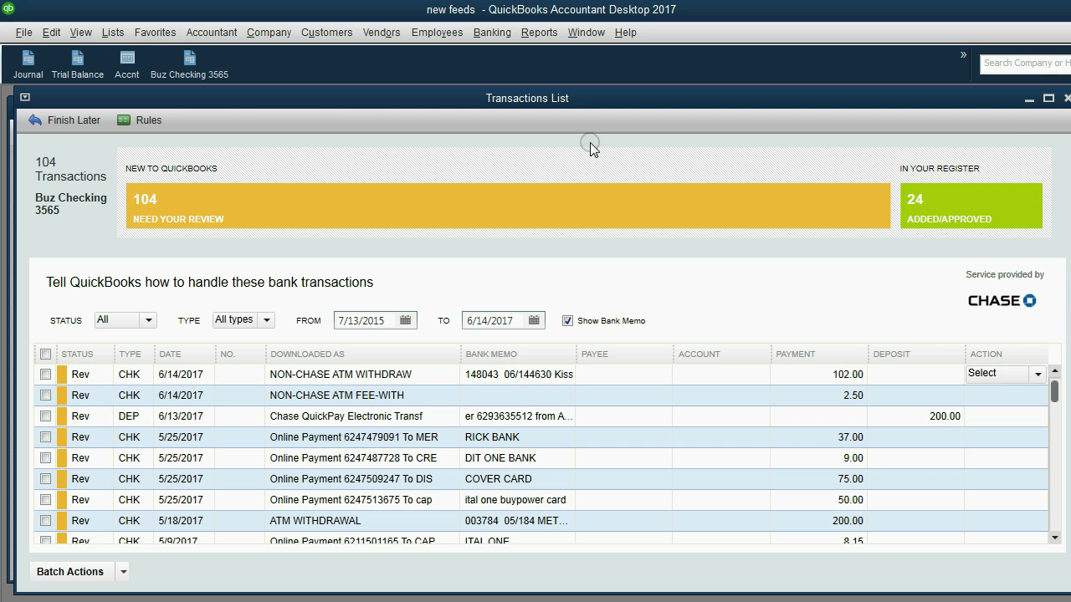
left_click(154, 121)
left_click(107, 569)
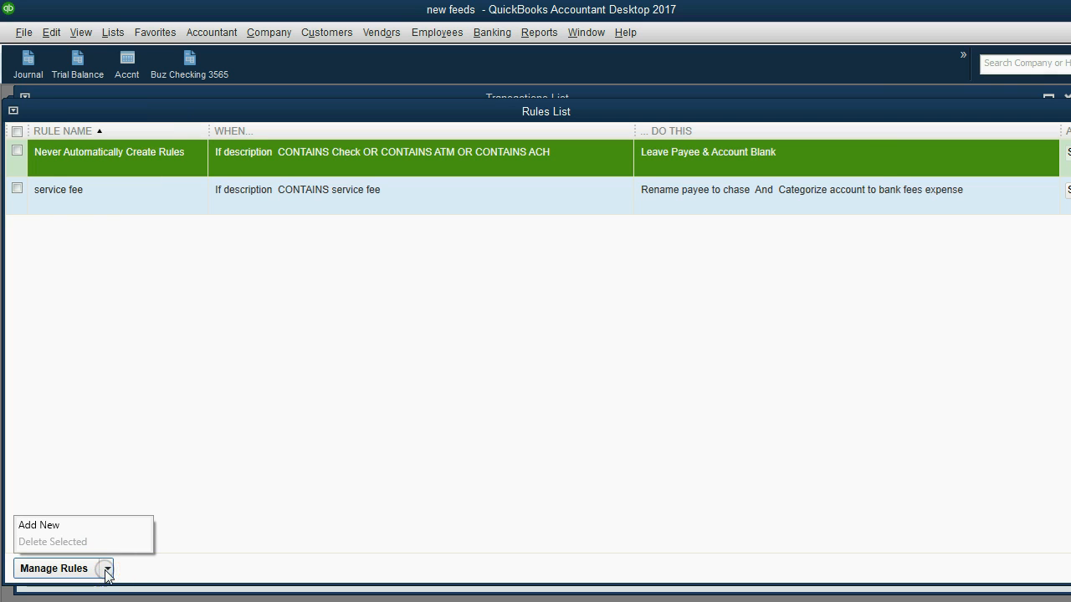
left_click(38, 525)
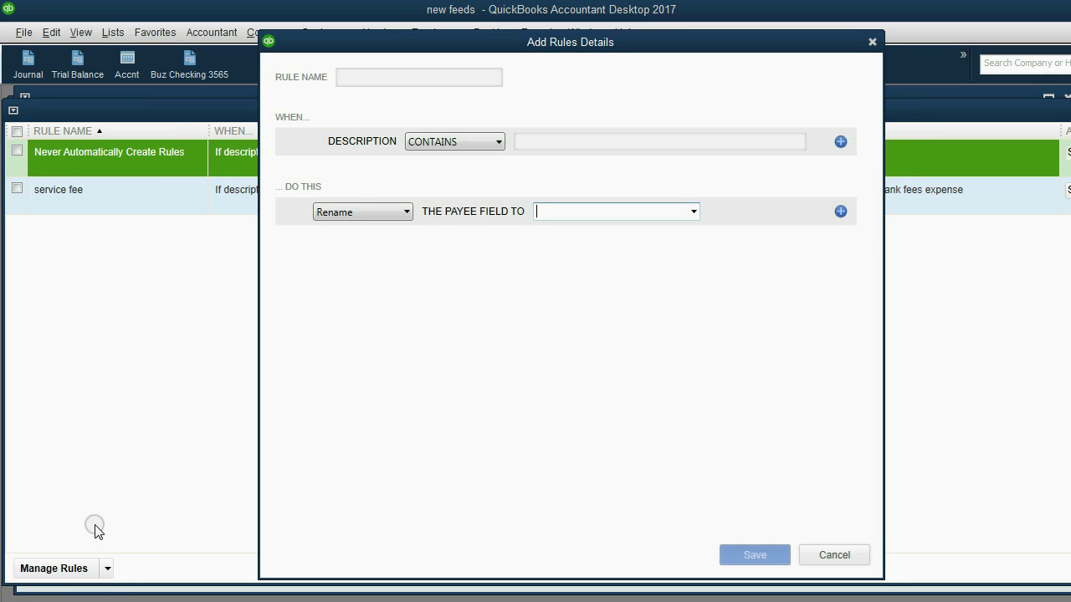
left_click(373, 79)
type("ma")
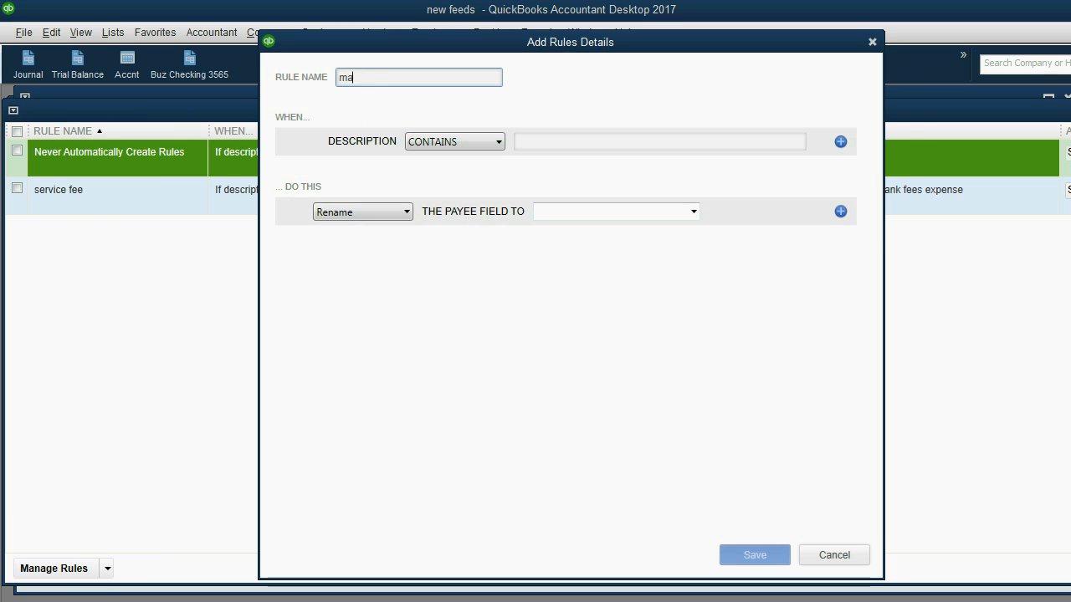
type("rk")
left_click(553, 140)
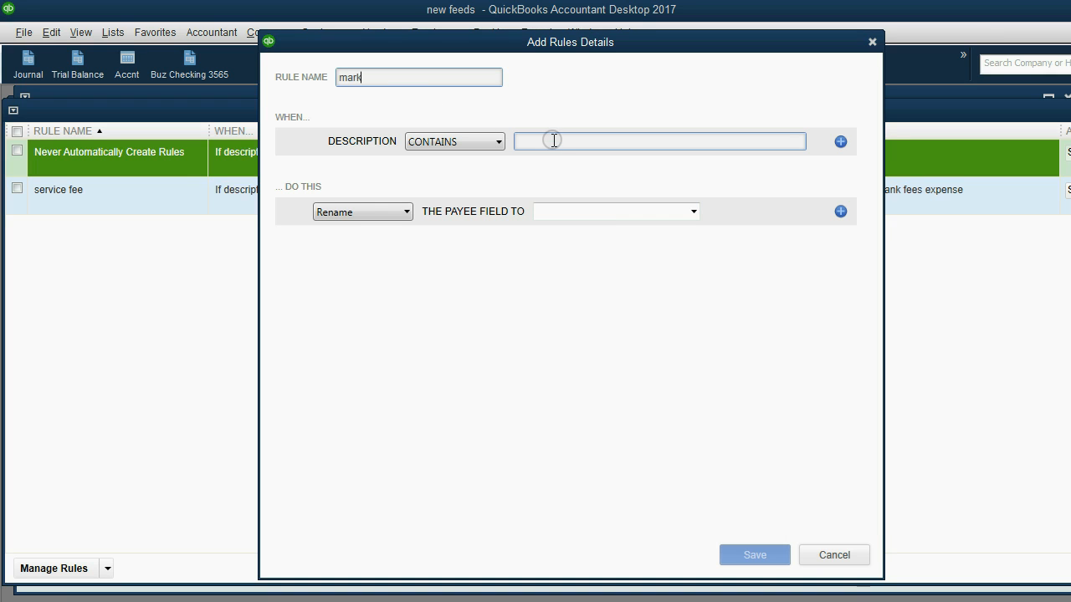
type("atm")
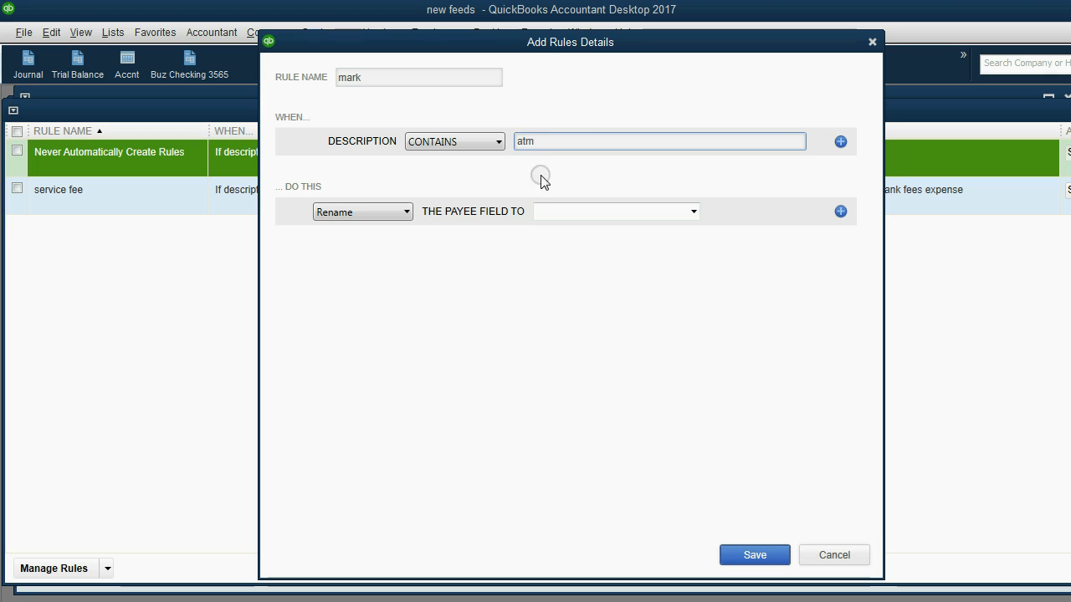
Set the rule to rename payee to MARK and categorize to TRANSPORTATION EXPENSE, then save it
left_click(694, 212)
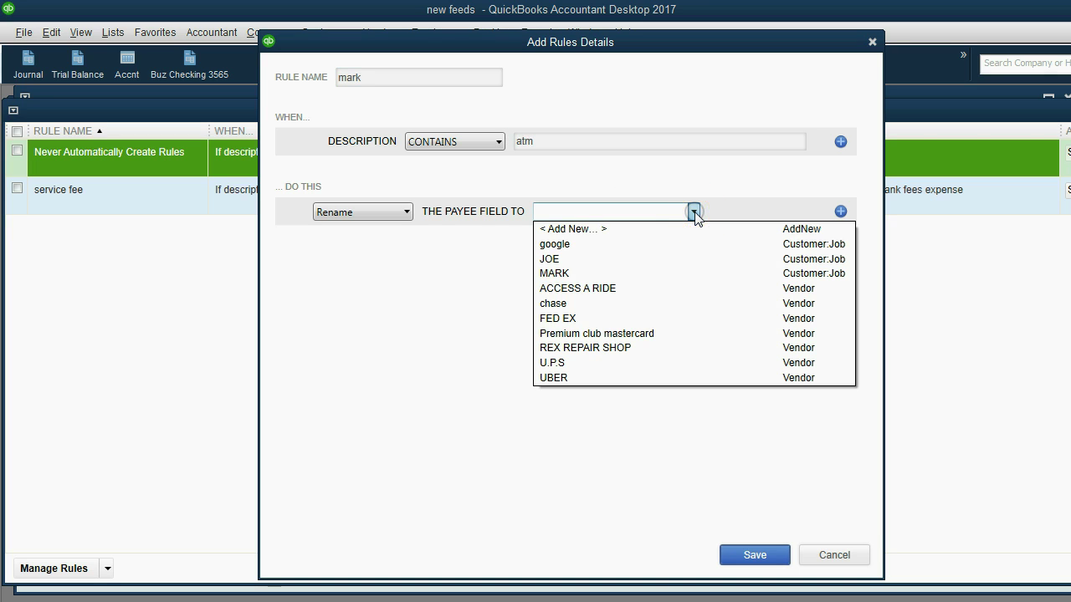
left_click(665, 280)
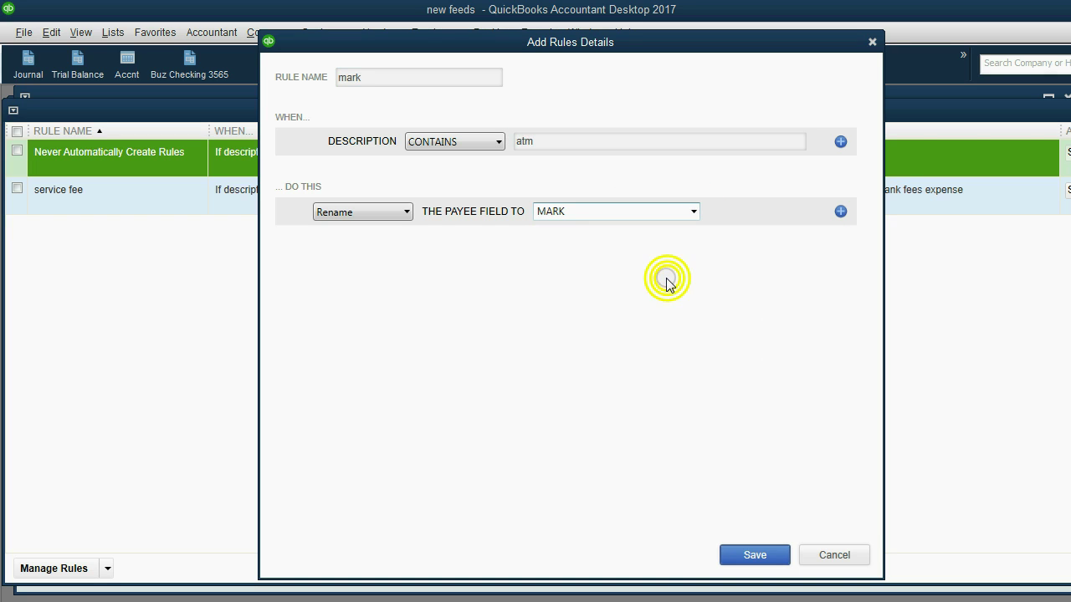
left_click(840, 211)
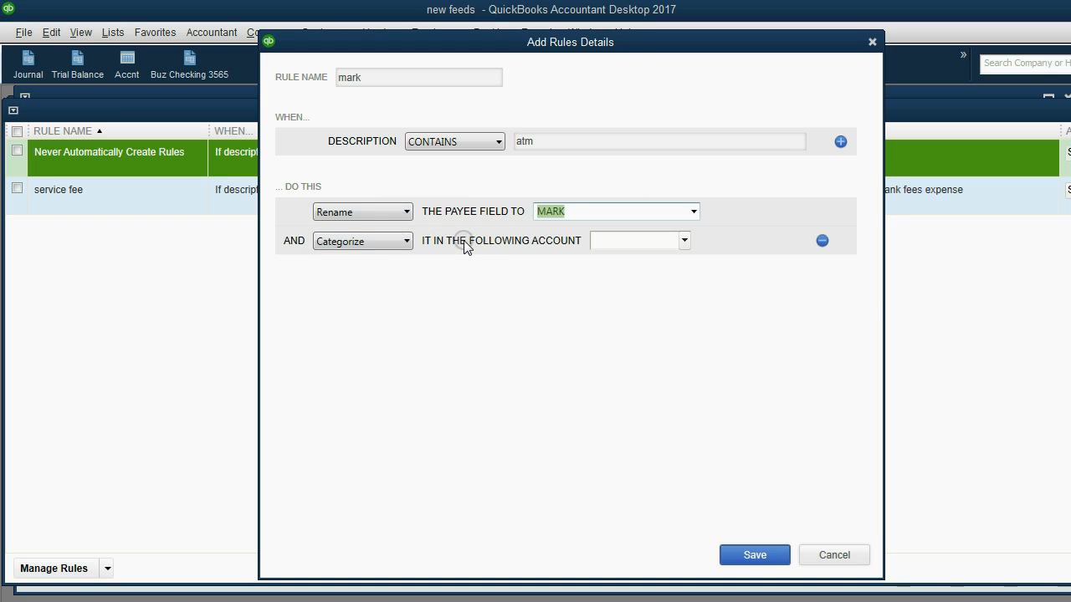
left_click(685, 242)
scroll(718, 360, "down", 3)
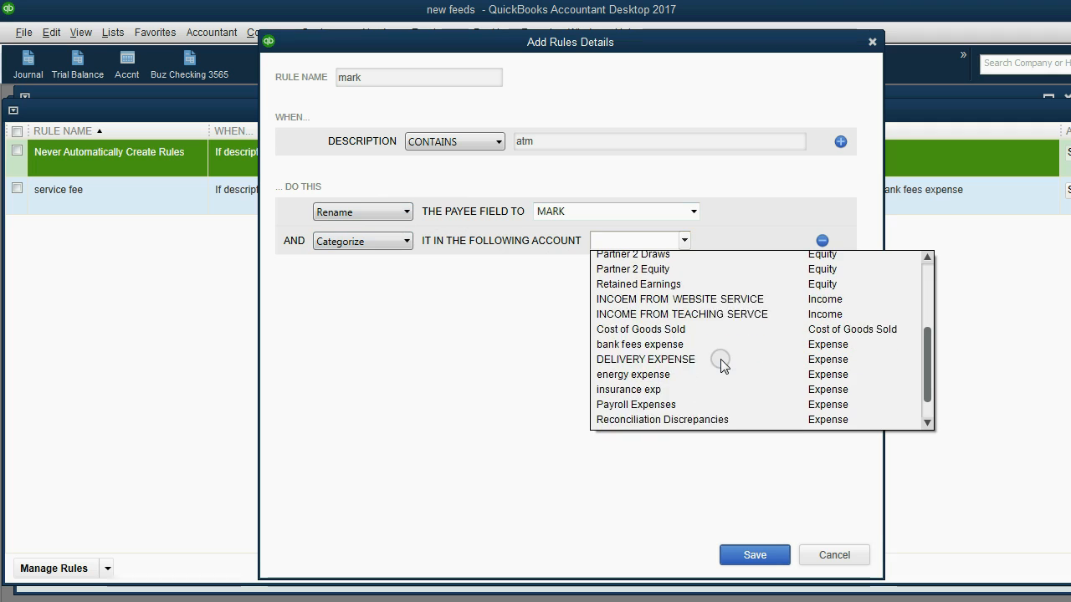
scroll(718, 360, "down", 2)
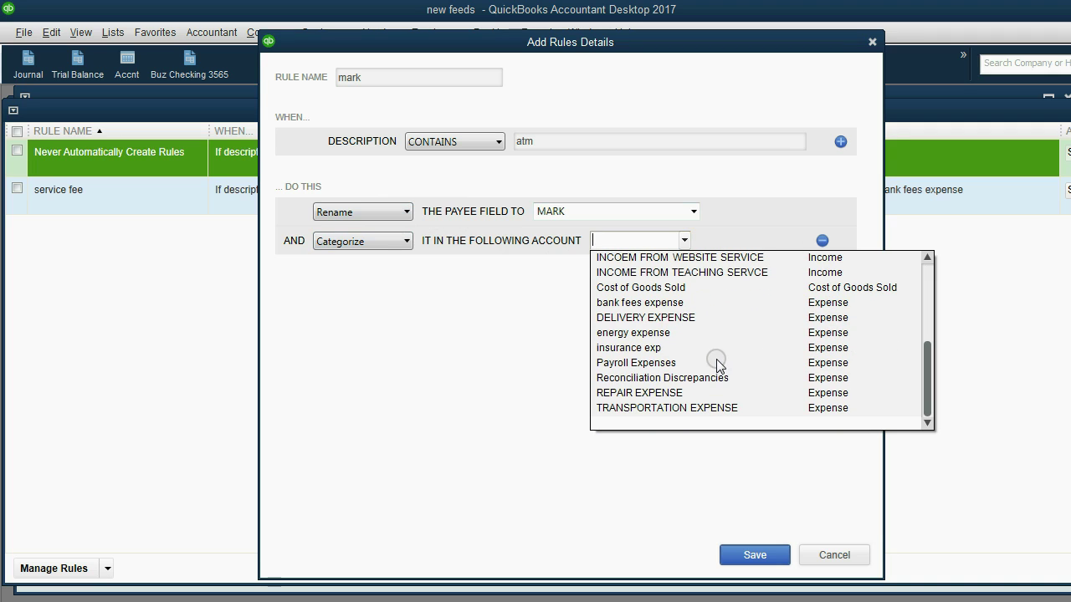
left_click(733, 409)
left_click(755, 555)
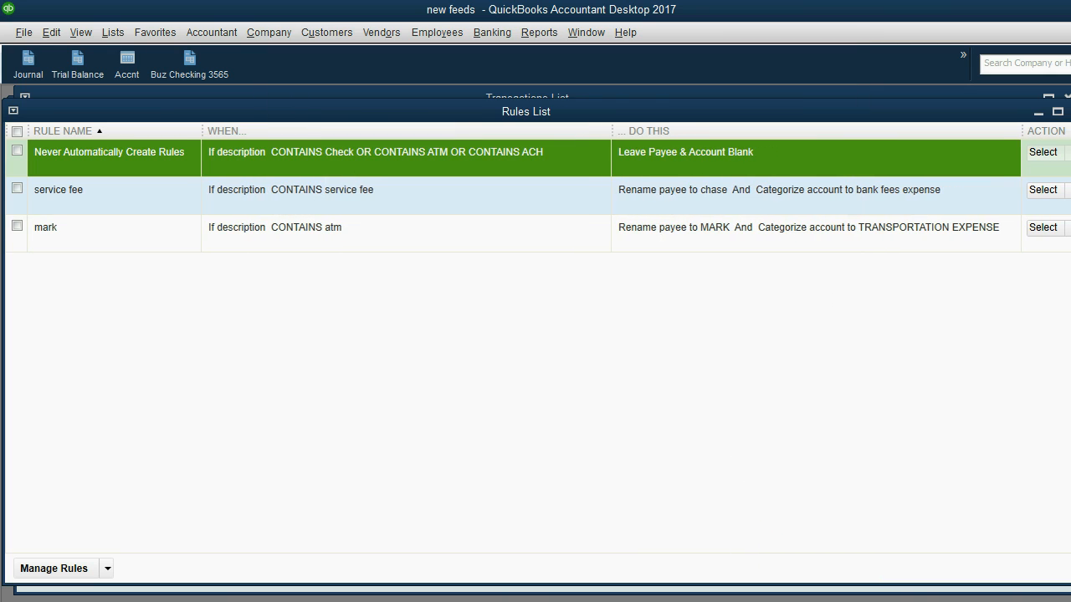
Filter to the 23 transactions changed by rules and batch Add/Approve them to the register
left_click(1065, 112)
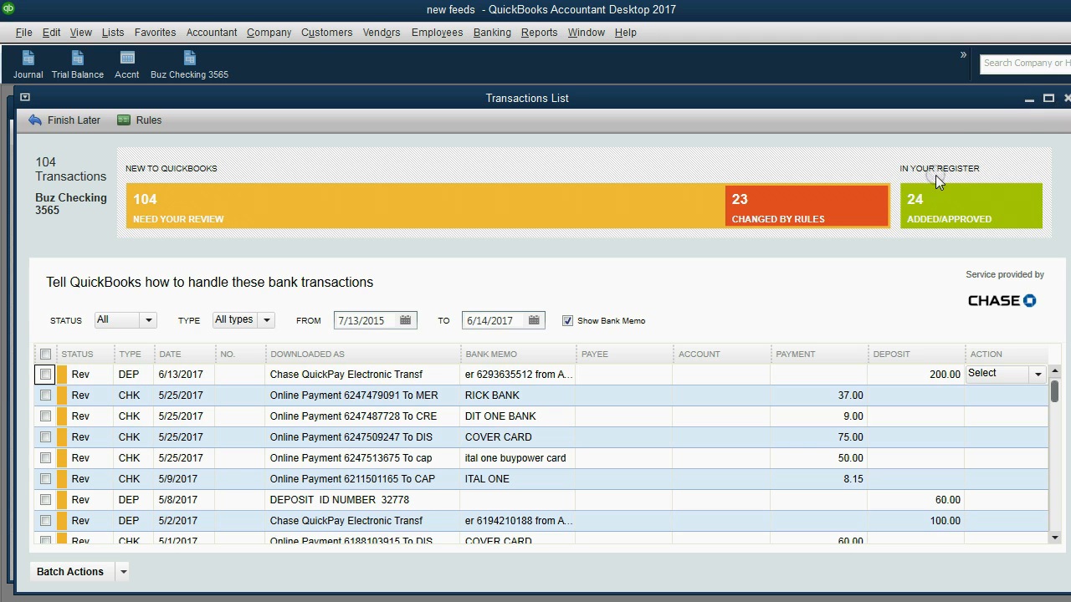
left_click(853, 205)
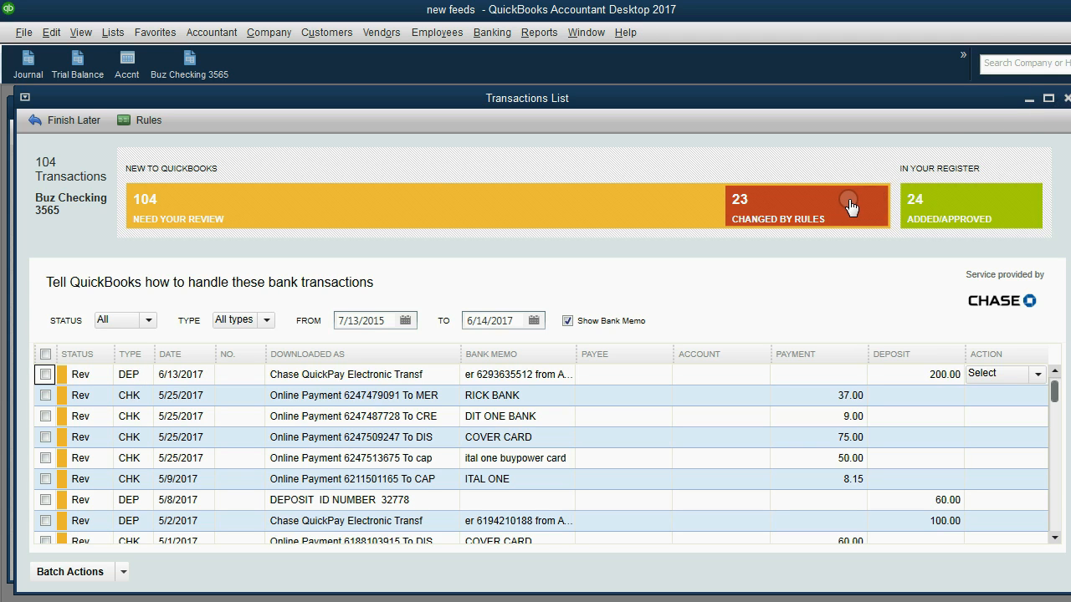
left_click_drag(1055, 391, 1052, 519)
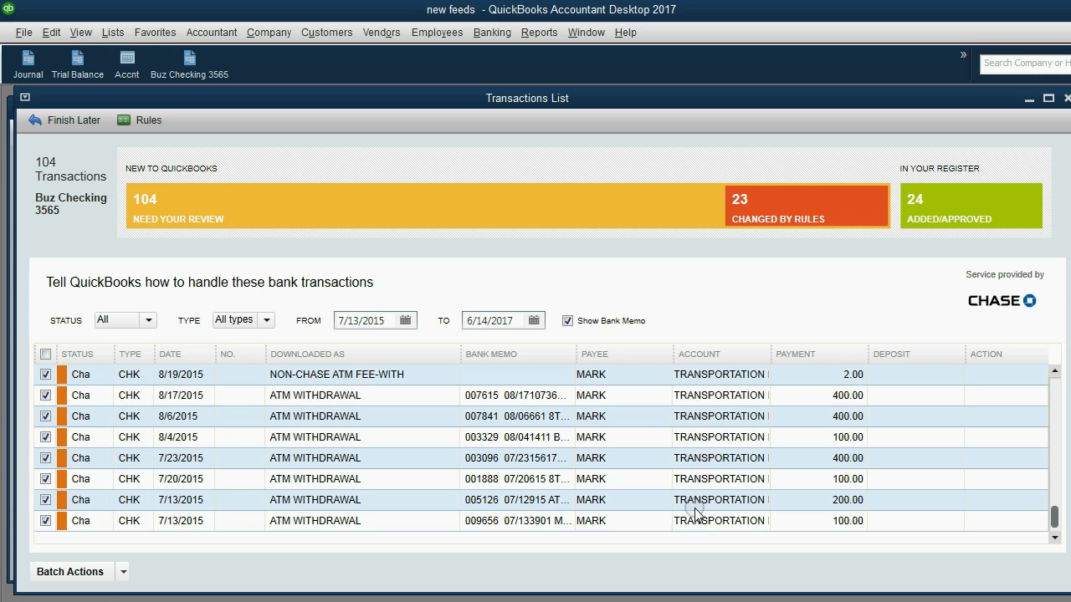
left_click(123, 572)
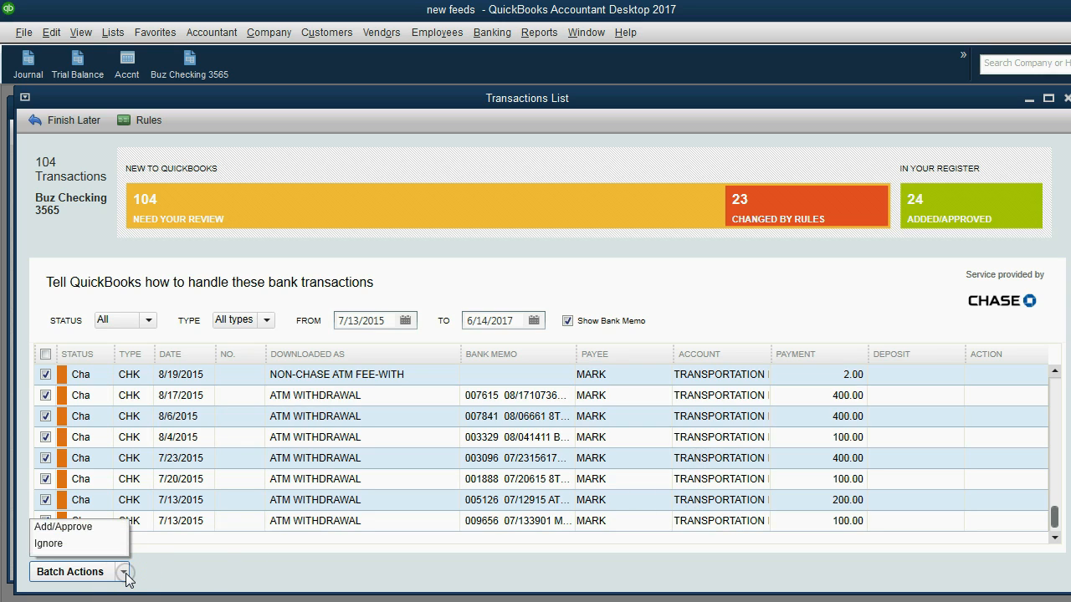
left_click(62, 527)
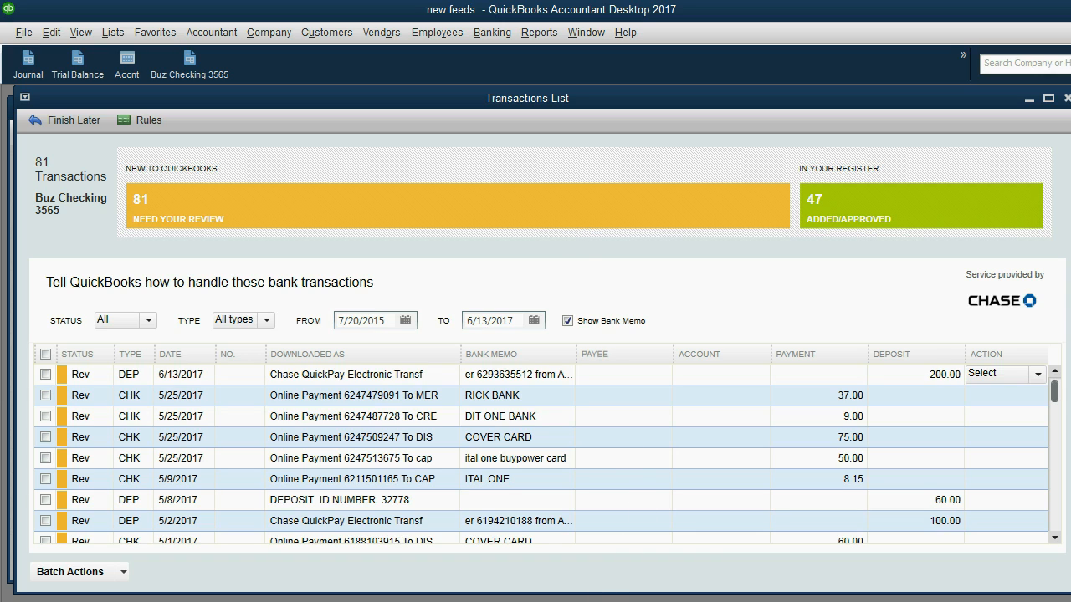
Show slide 6's google rule example with web services income, stepping back before the Please Note bullet
key("alt+Tab")
left_click(877, 540)
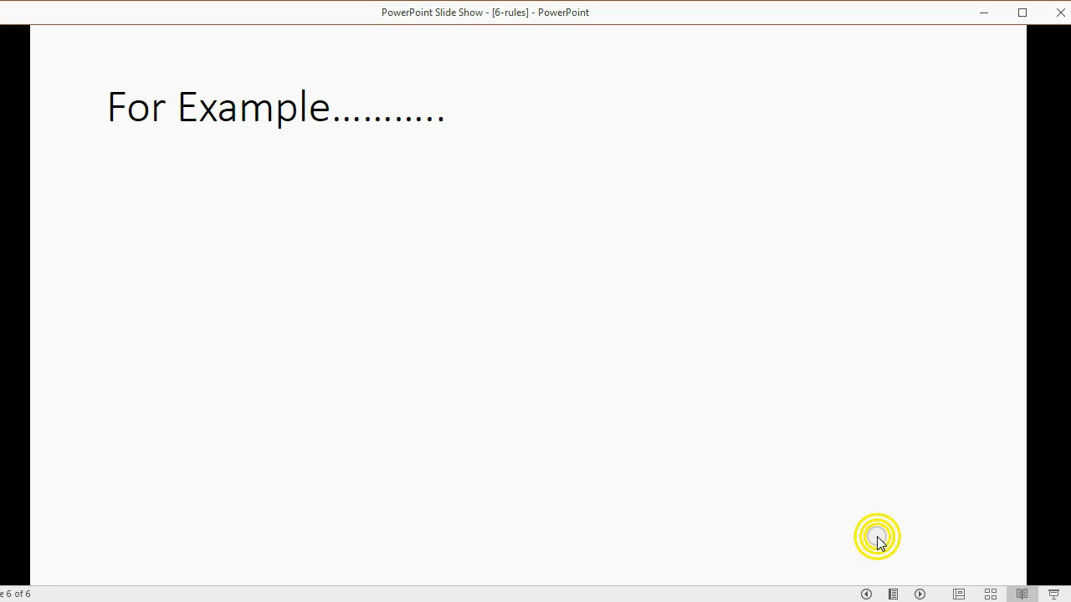
left_click(877, 539)
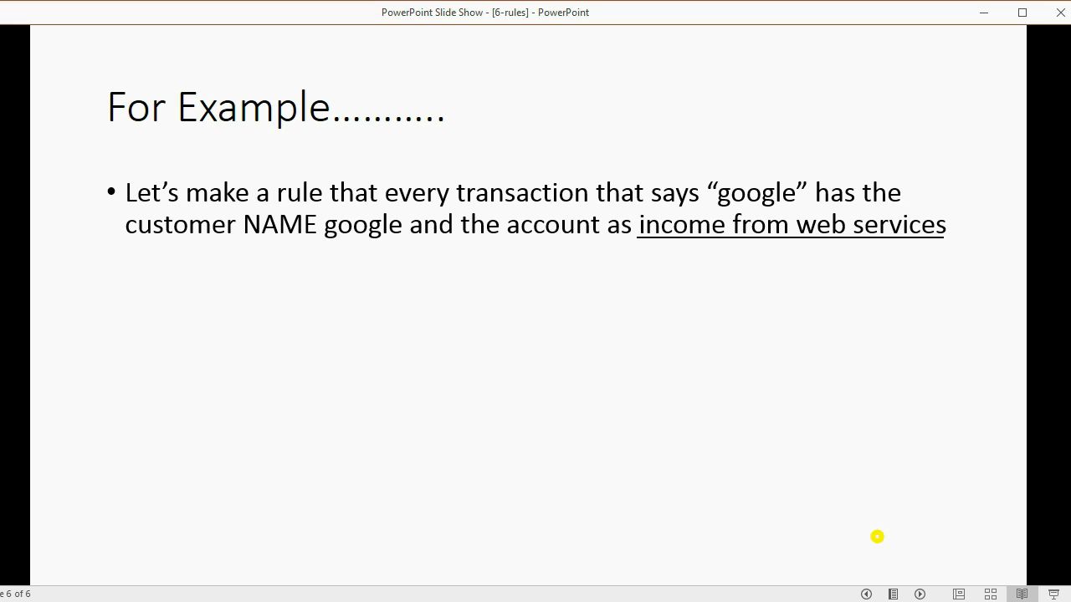
left_click(877, 536)
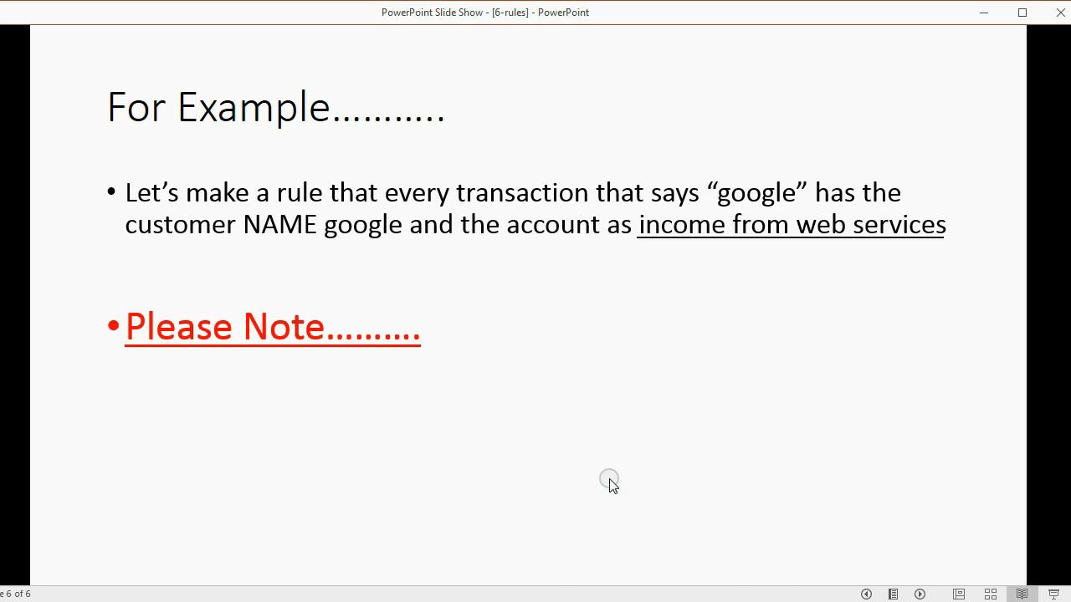
left_click(866, 594)
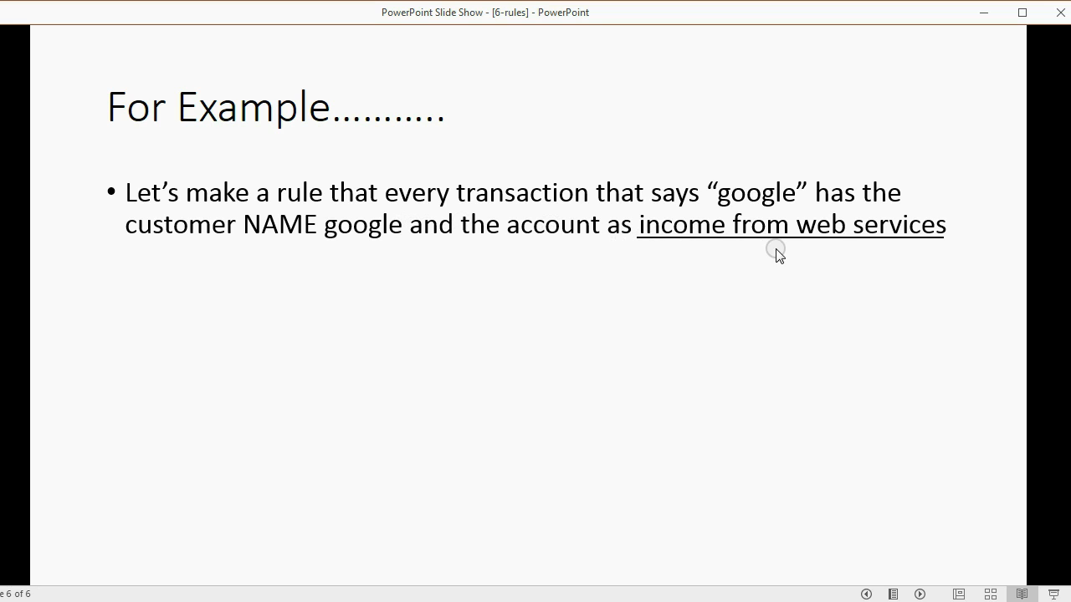
Start a new bank-feed rule named google matching descriptions that contain google
key("alt+Tab")
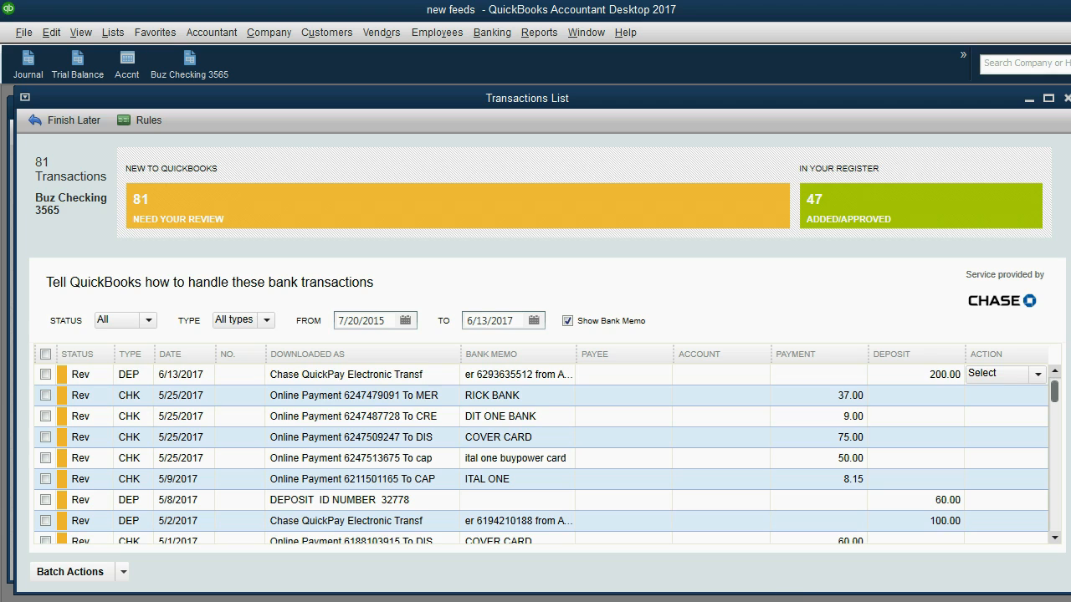
left_click(149, 120)
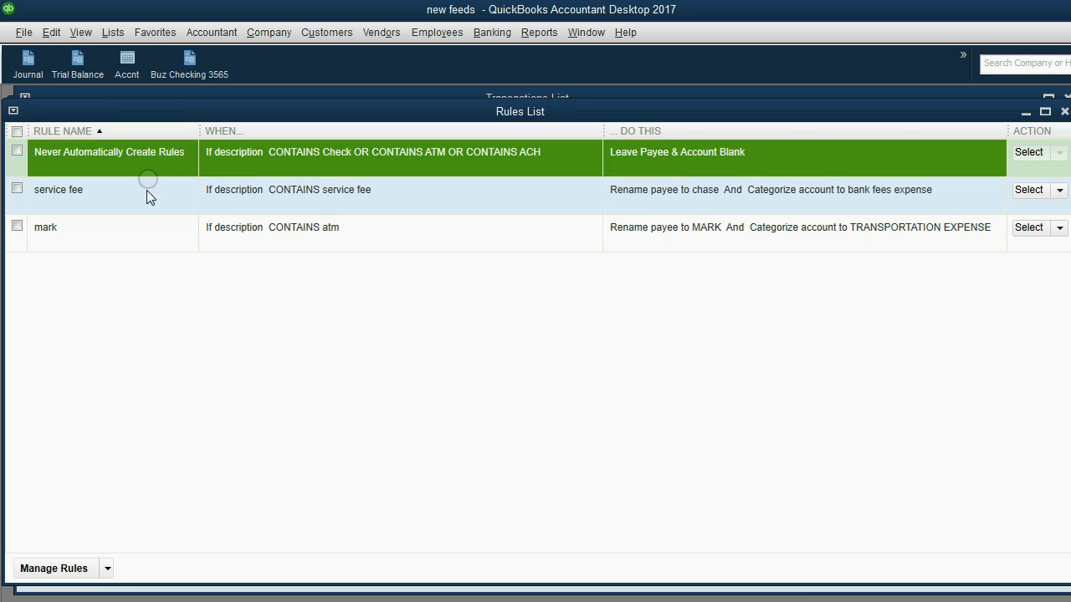
left_click(107, 570)
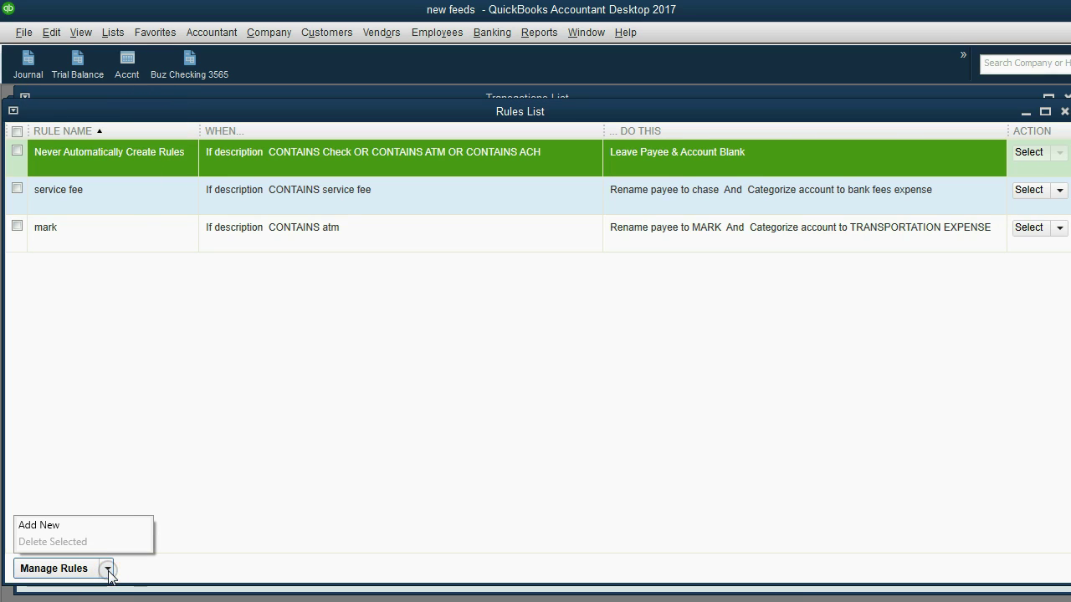
left_click(92, 523)
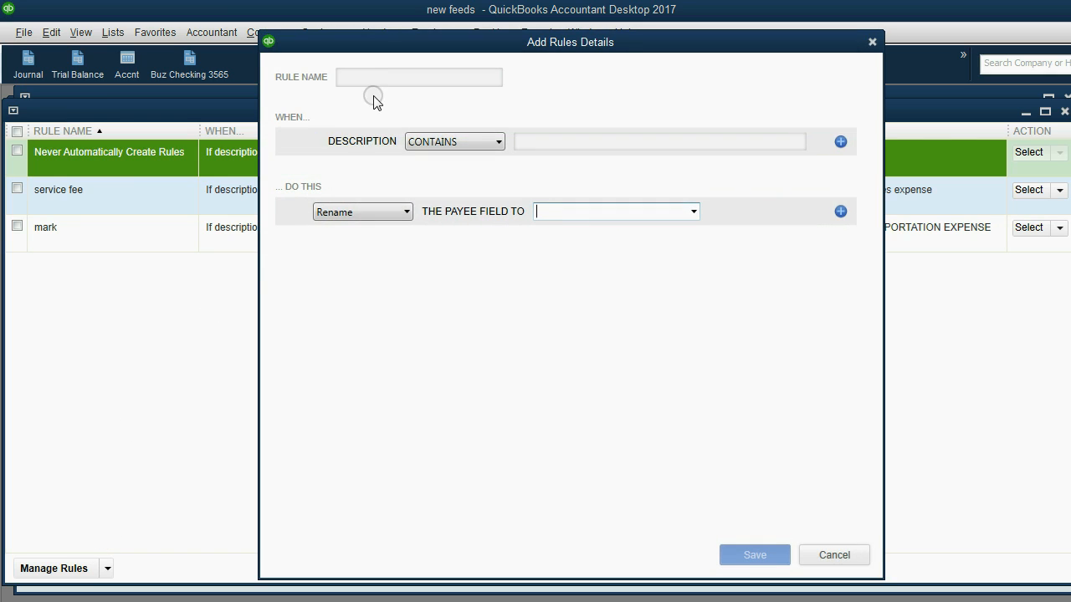
left_click(375, 80)
type("google")
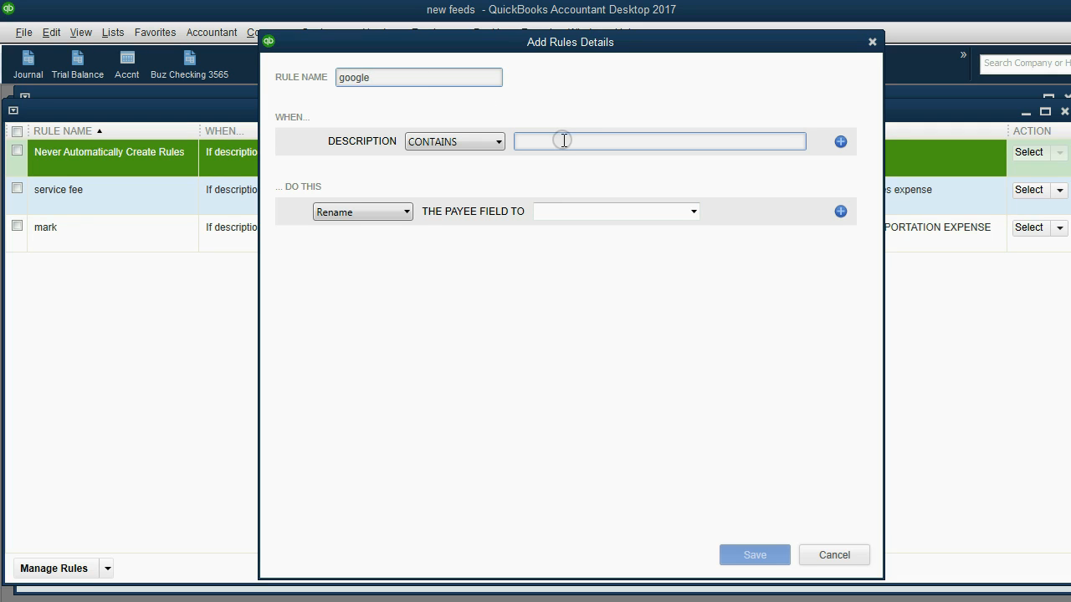
left_click(560, 141)
type("google")
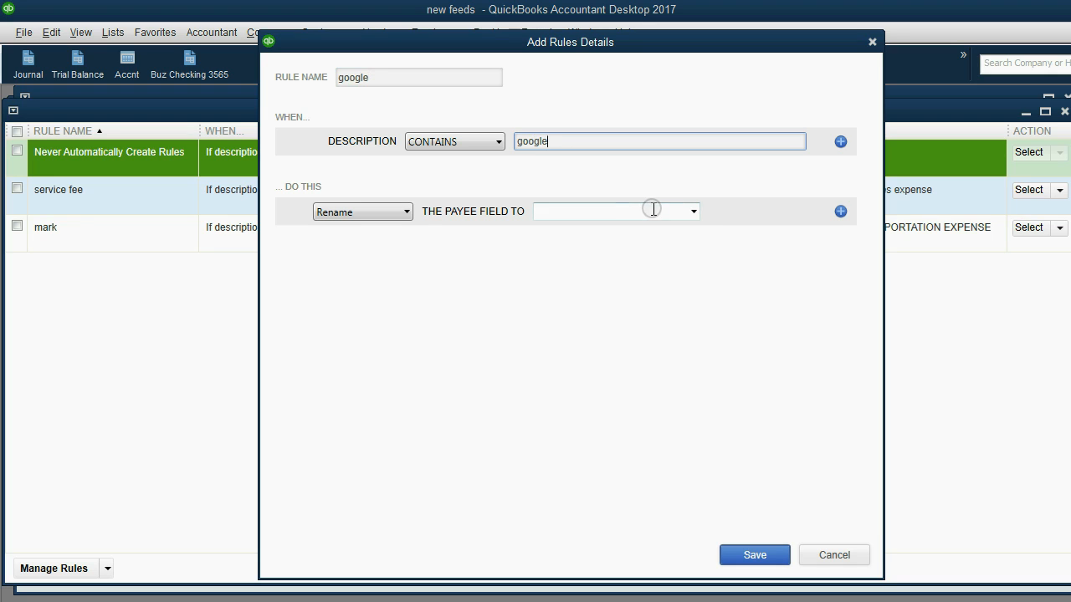
Set the rule to rename payee to google and categorize to INCOEM FROM WEBSITE SERVICE, then save it
left_click(694, 214)
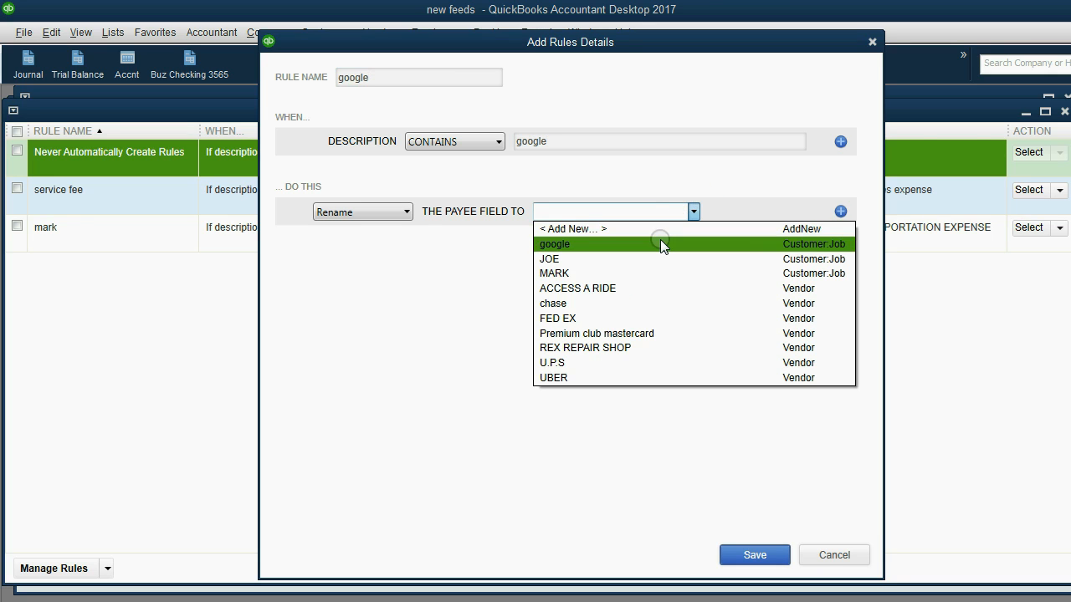
left_click(660, 241)
left_click(840, 212)
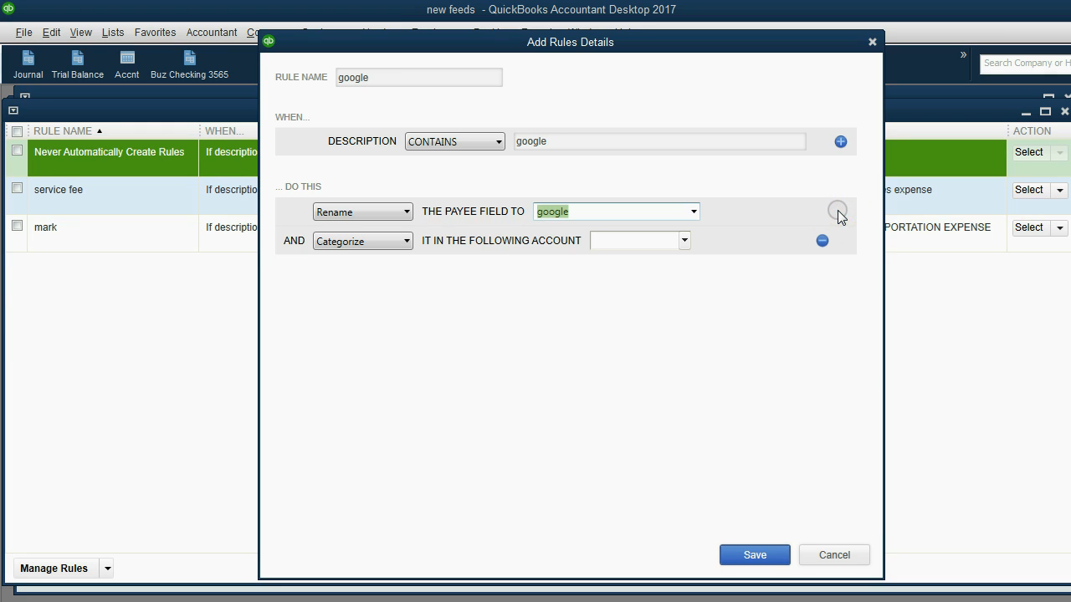
left_click(684, 240)
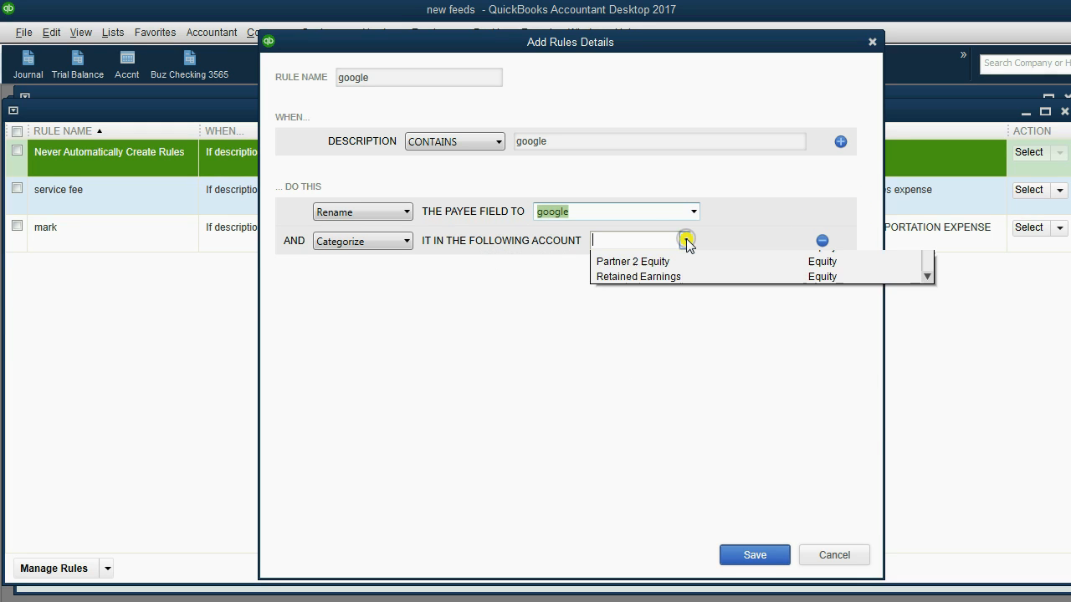
scroll(703, 351, "down", 3)
scroll(718, 399, "down", 2)
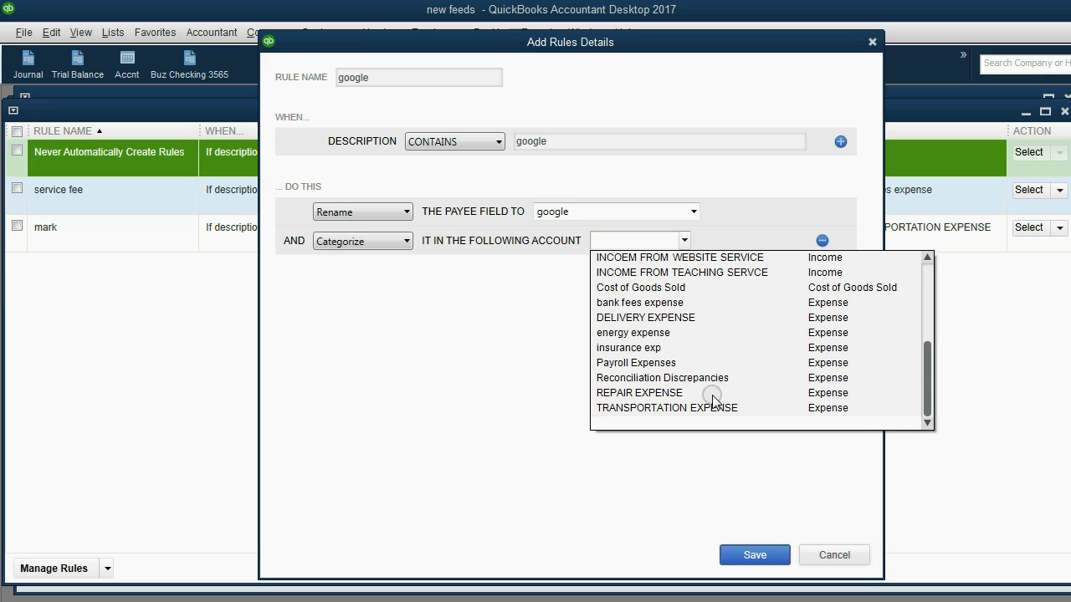
scroll(712, 398, "up", 2)
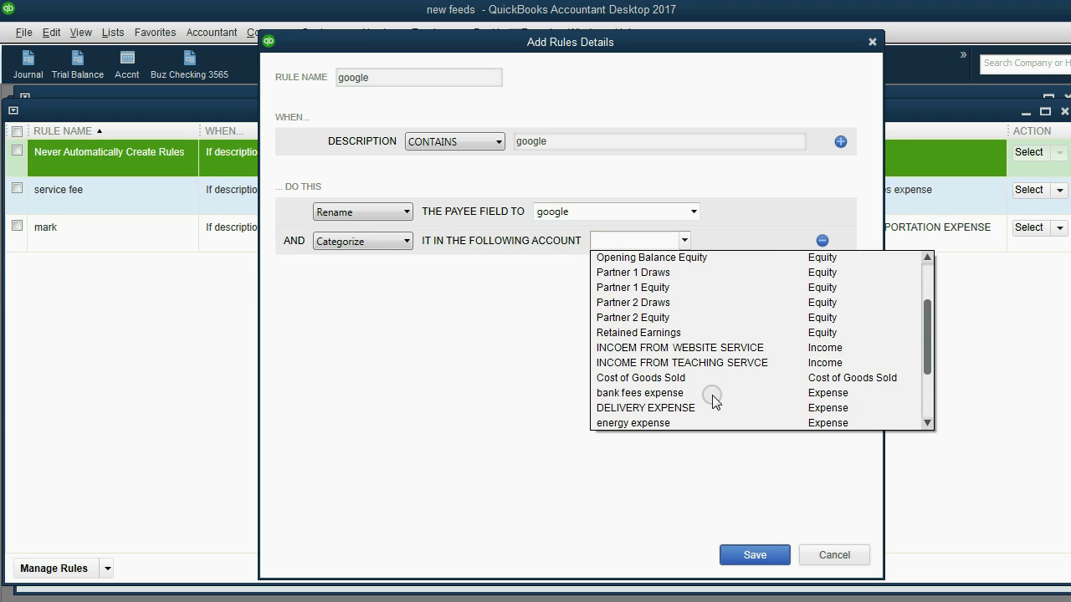
left_click(698, 349)
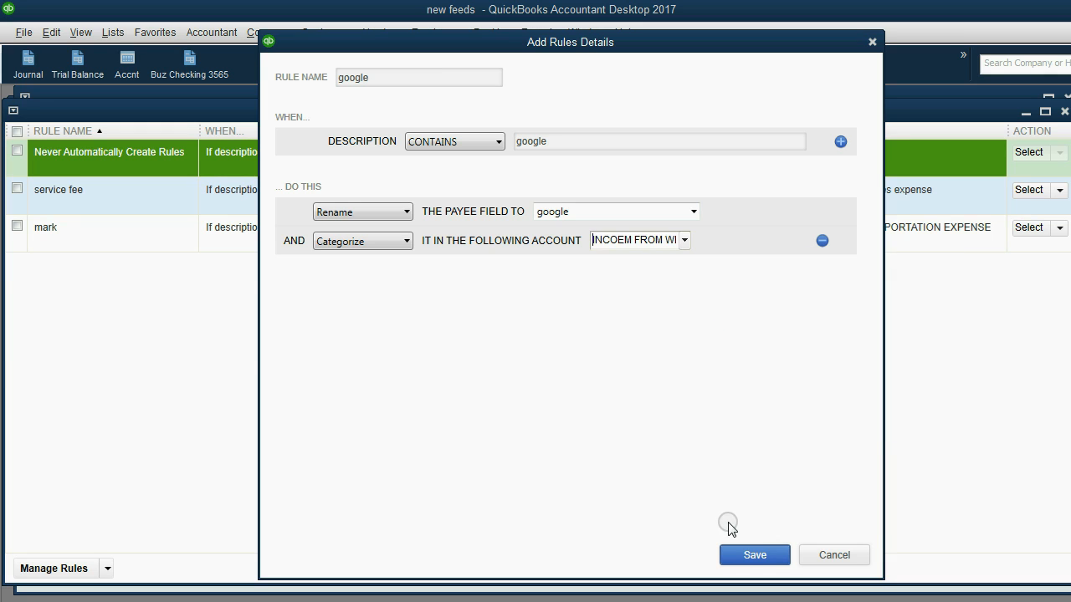
left_click(746, 556)
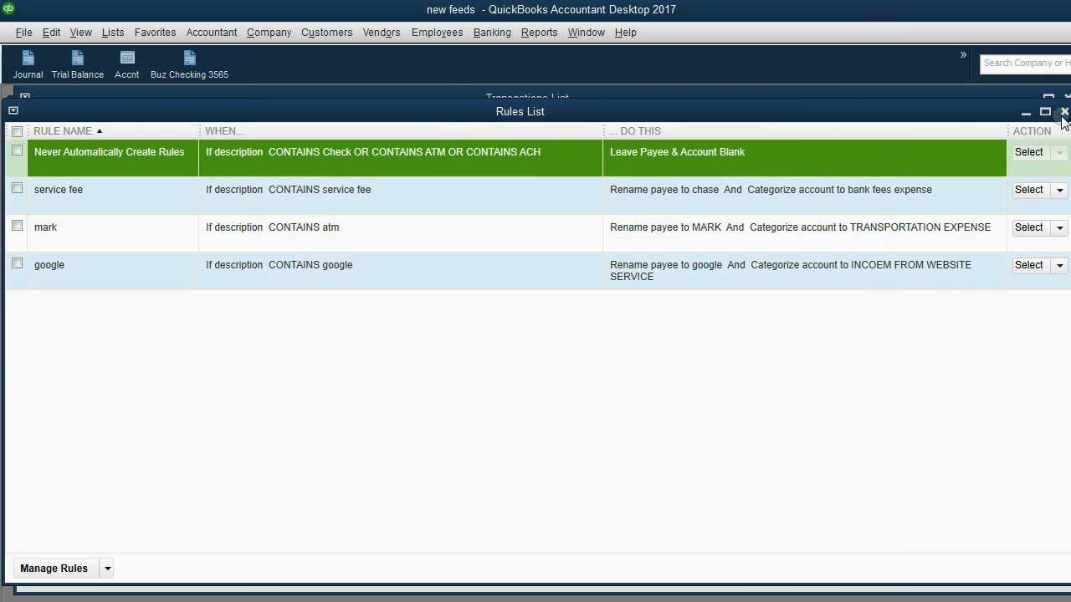
Filter to the two google deposits changed by rules and batch Add/Approve them
left_click(1064, 112)
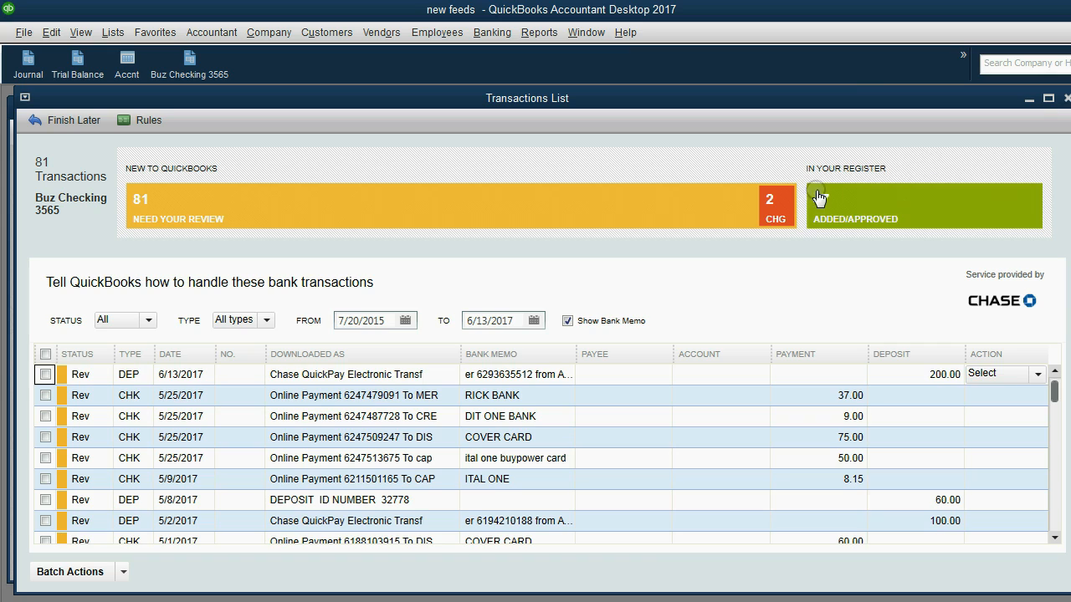
left_click(777, 203)
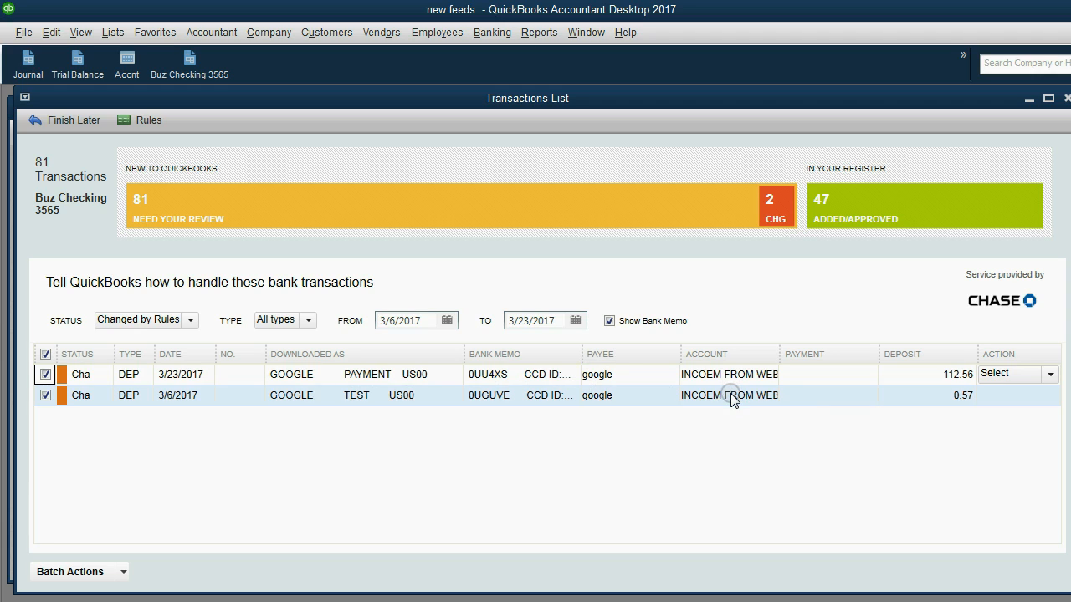
left_click(123, 571)
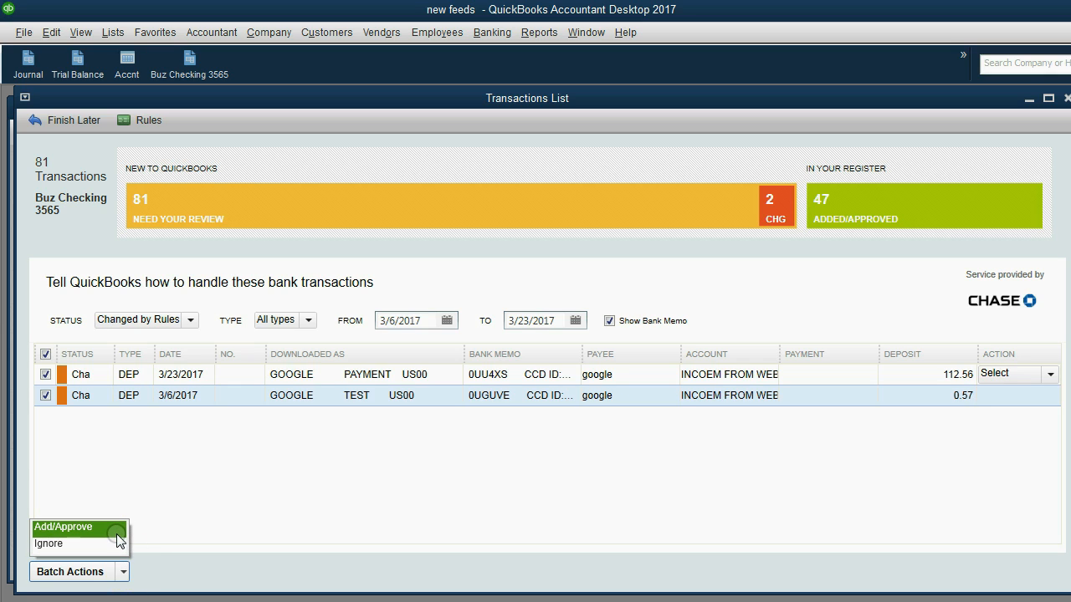
left_click(117, 529)
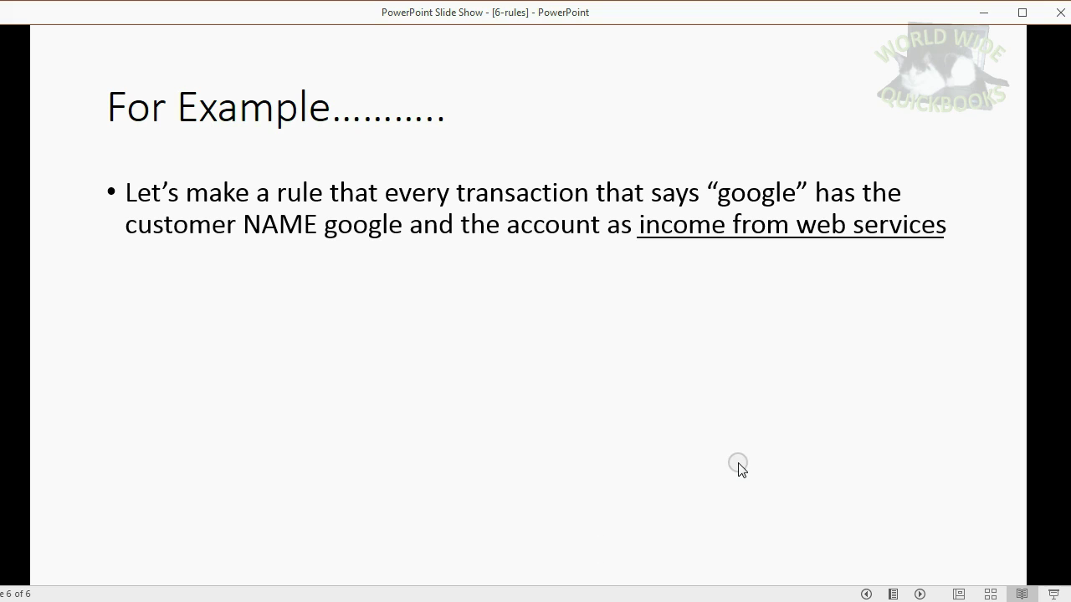
Reveal the Please Note heading and its bullets: every rule needs a rename, not just an account change
left_click(738, 463)
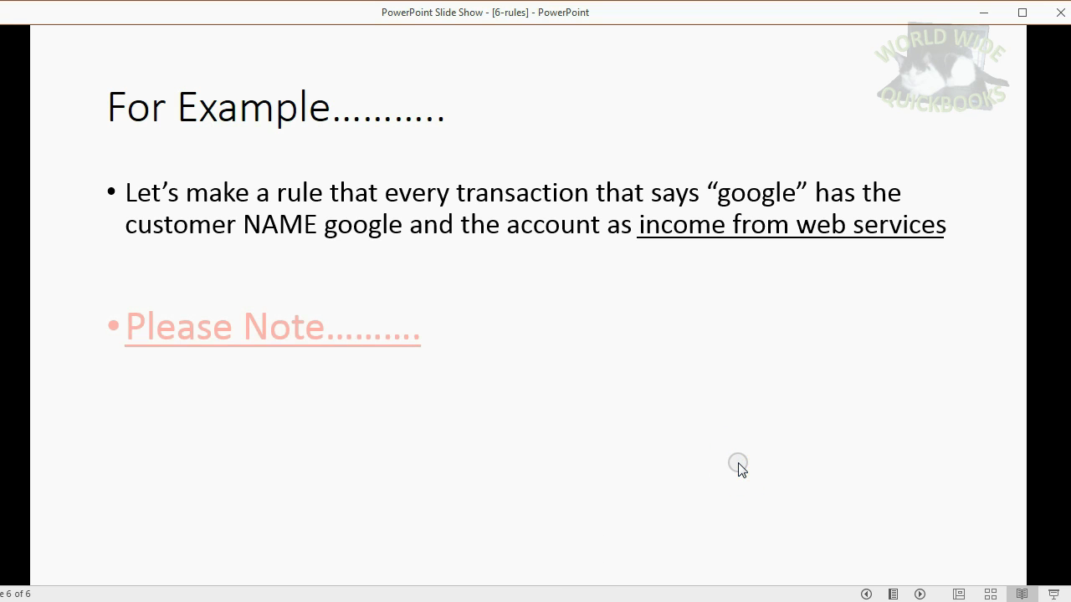
left_click(739, 466)
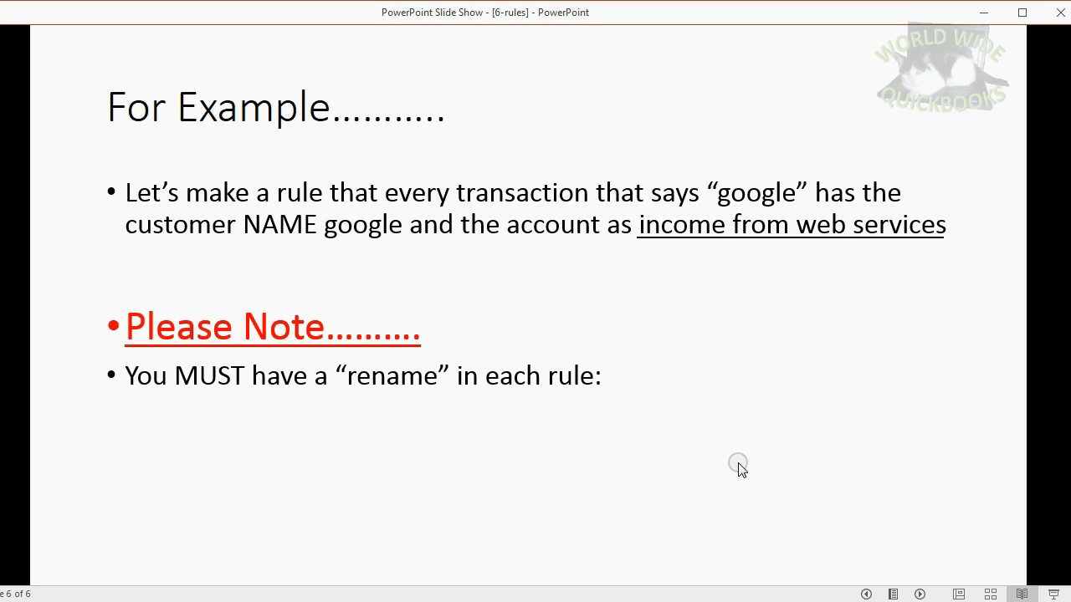
left_click(739, 466)
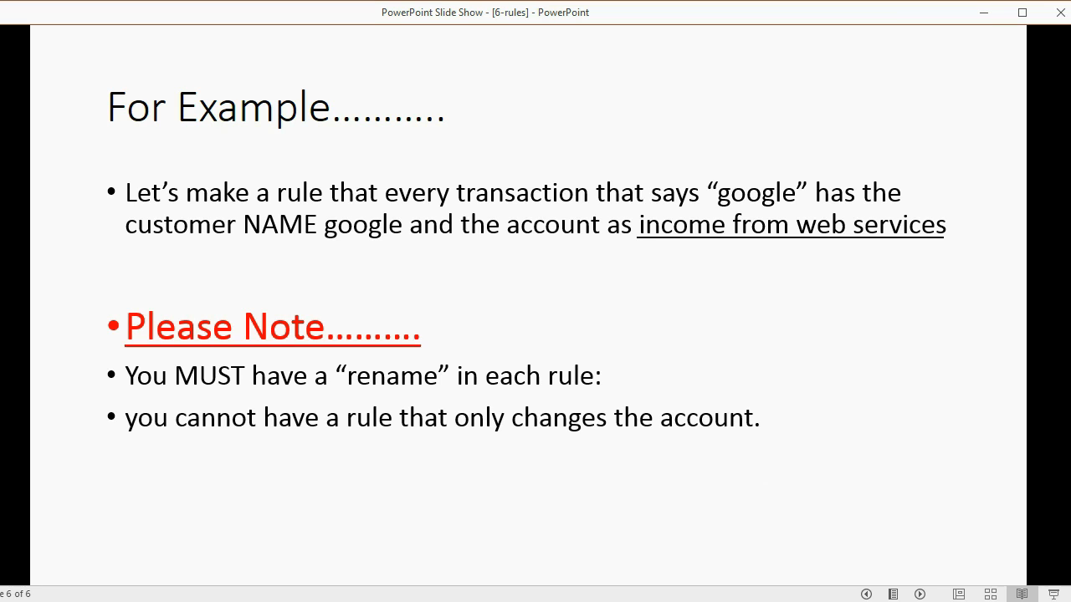
key("alt+Tab")
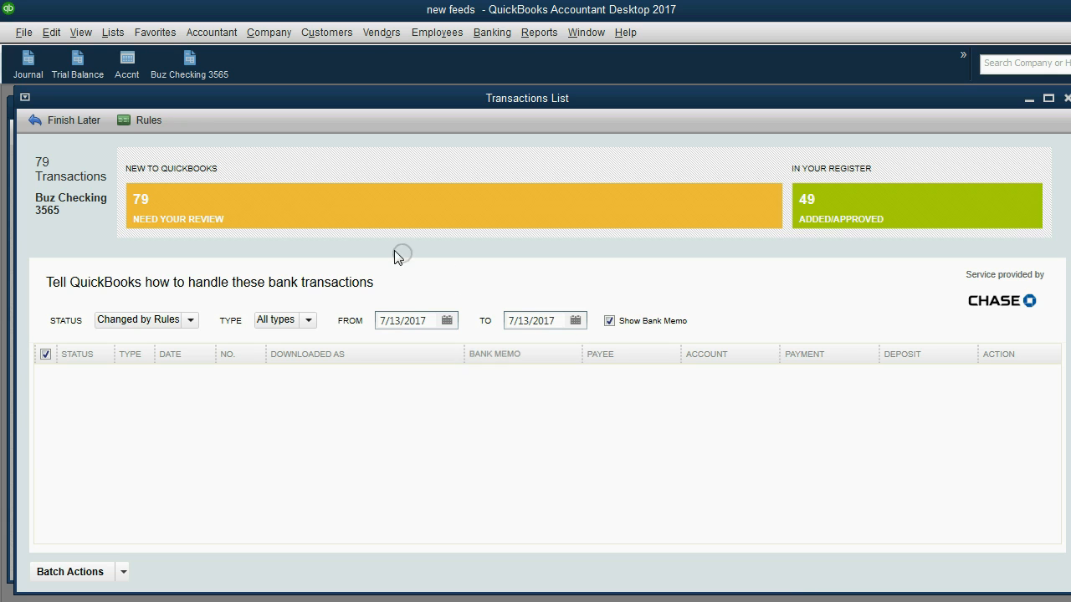
left_click(151, 120)
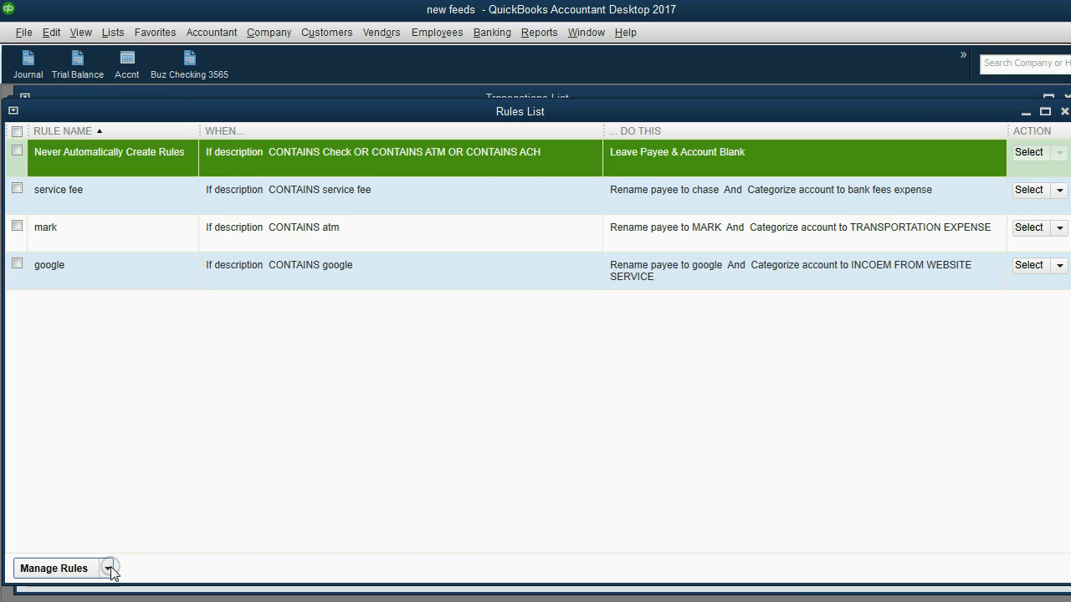
left_click(107, 569)
left_click(38, 526)
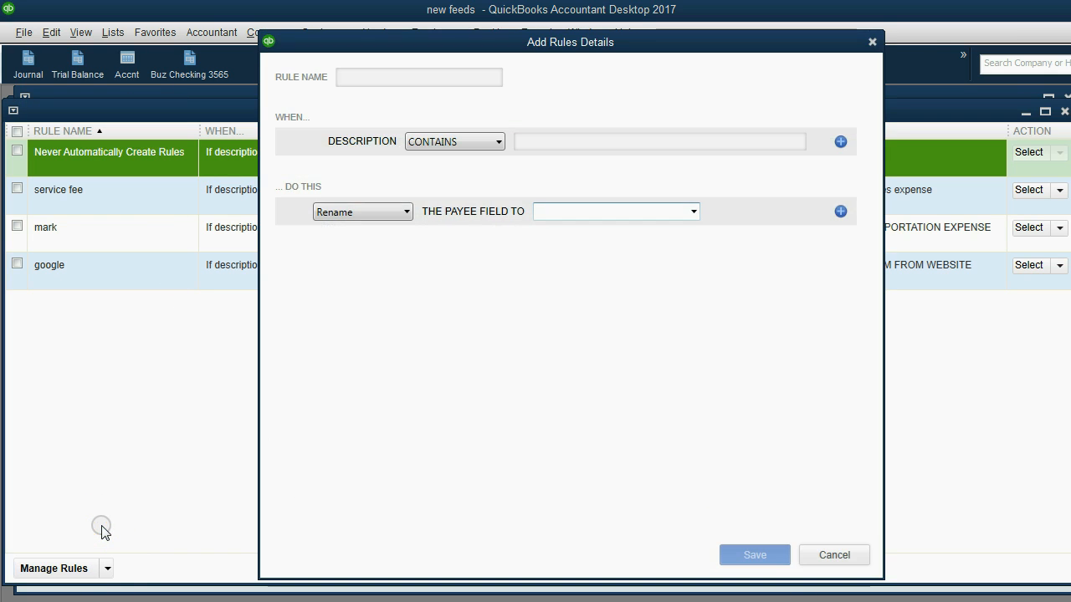
left_click(540, 147)
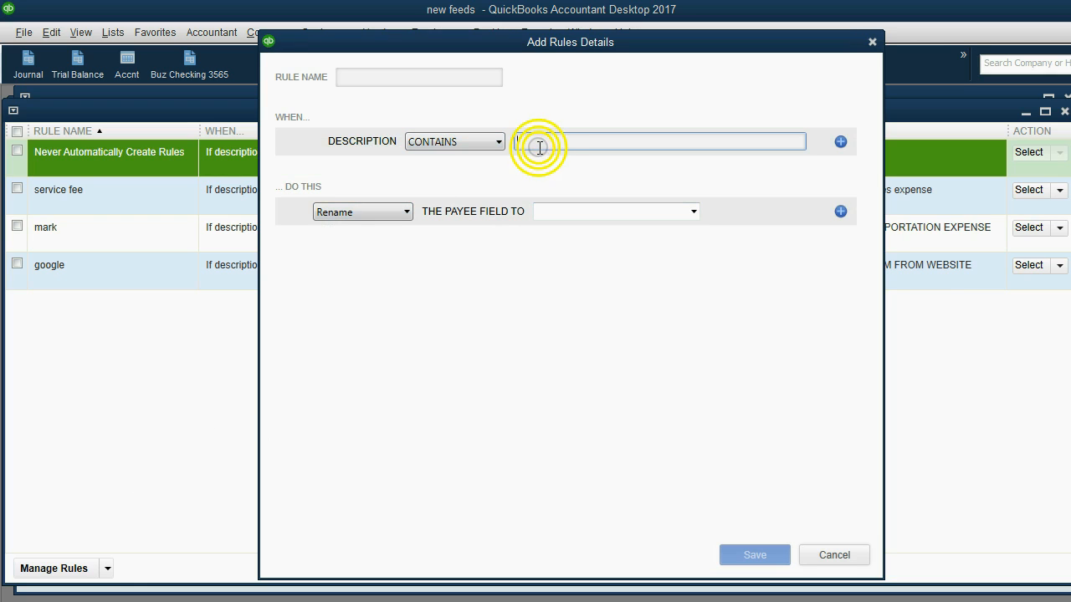
left_click(426, 78)
type("fee")
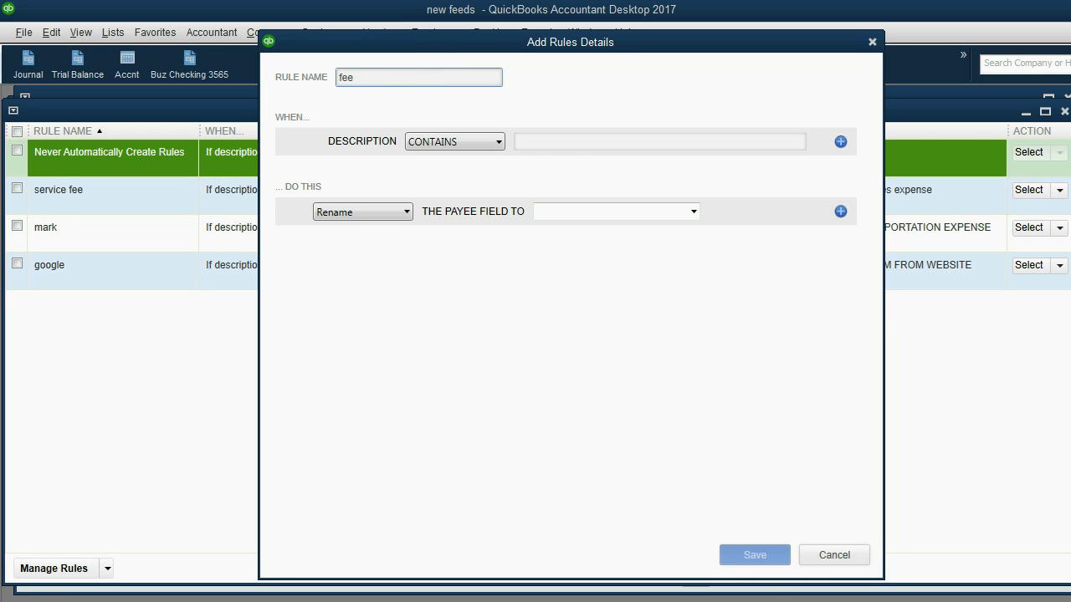
left_click(577, 141)
type("fee")
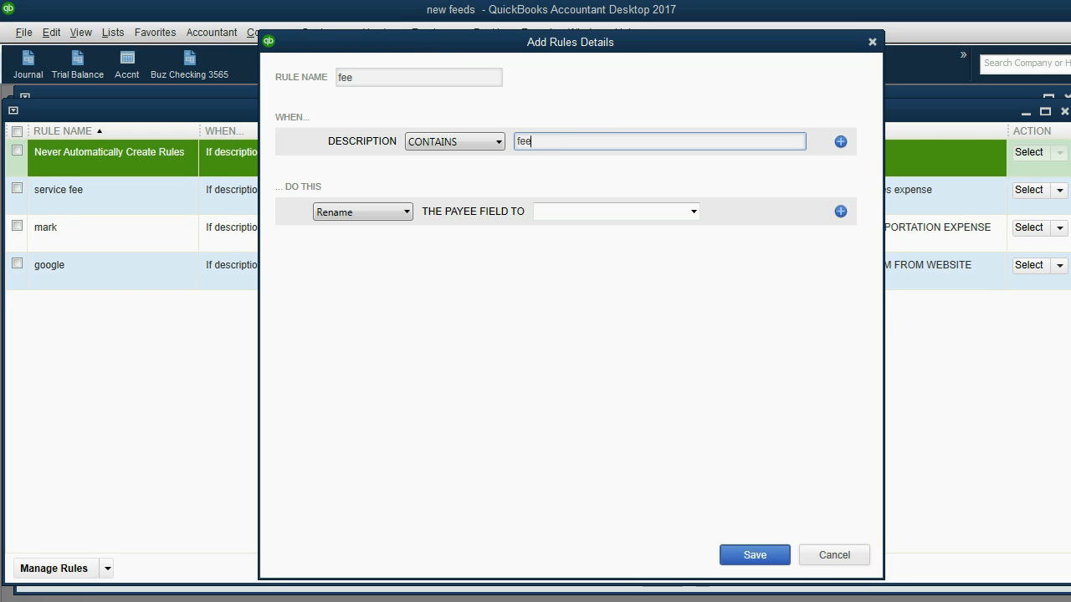
left_click(407, 212)
left_click(340, 245)
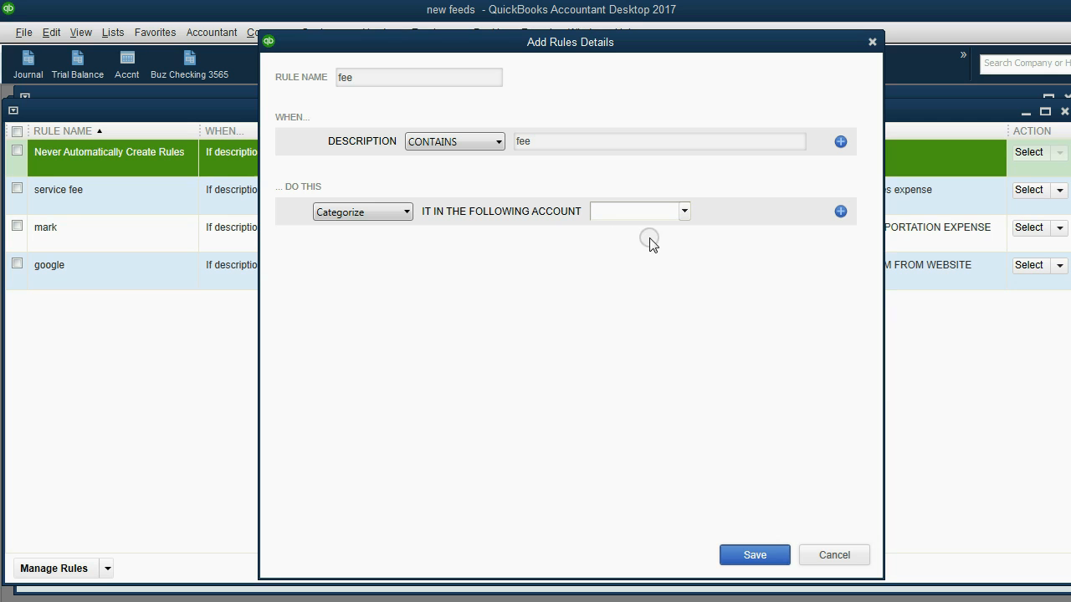
left_click(684, 211)
scroll(702, 288, "down", 5)
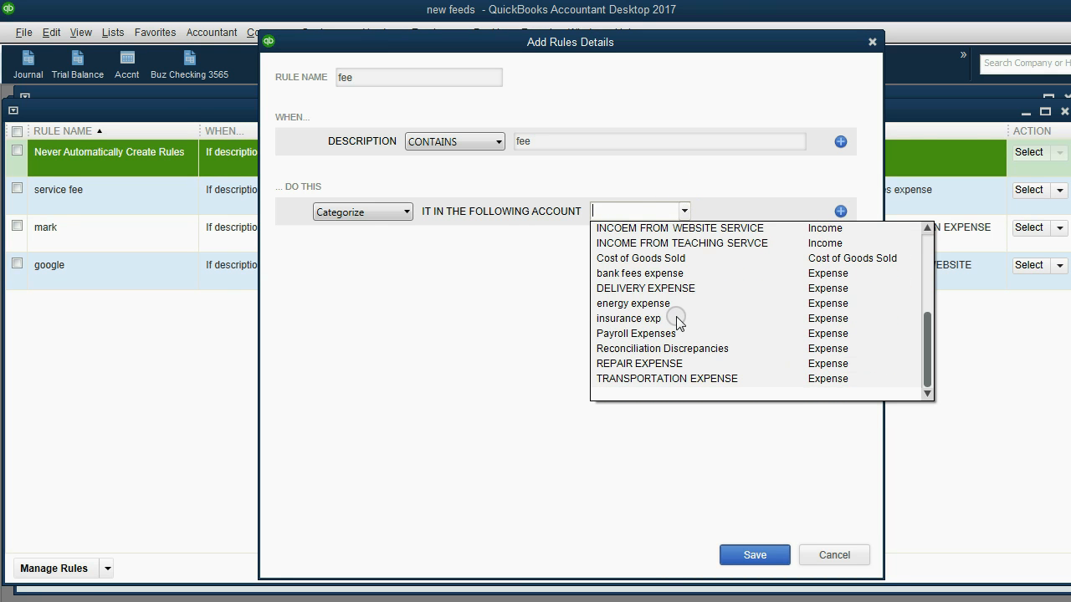
left_click(673, 319)
left_click(740, 554)
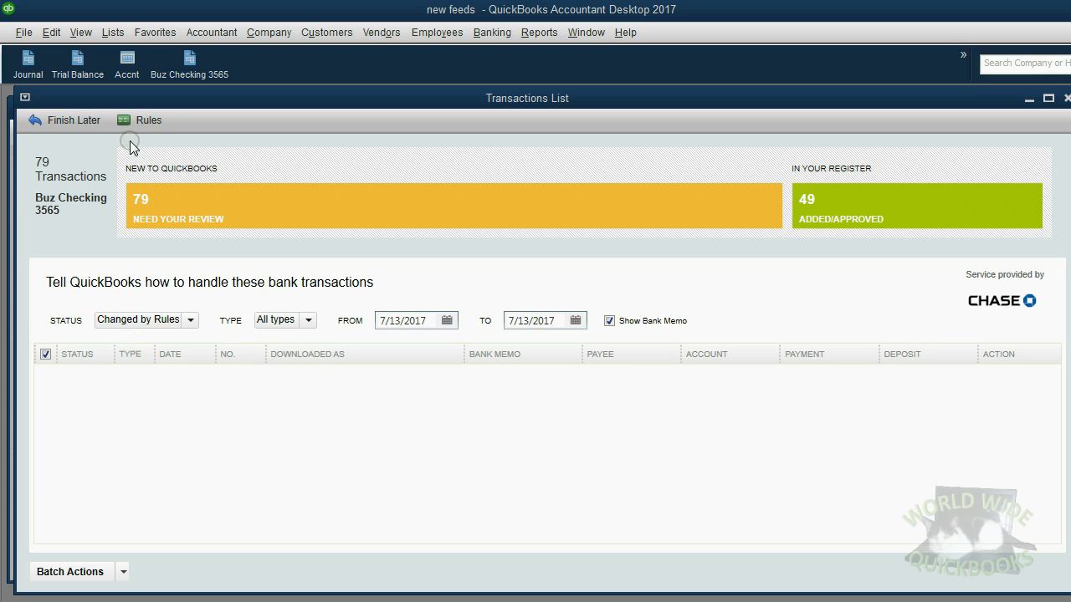
Start a new rule with description contains fee plus an OR condition starts with a
left_click(143, 120)
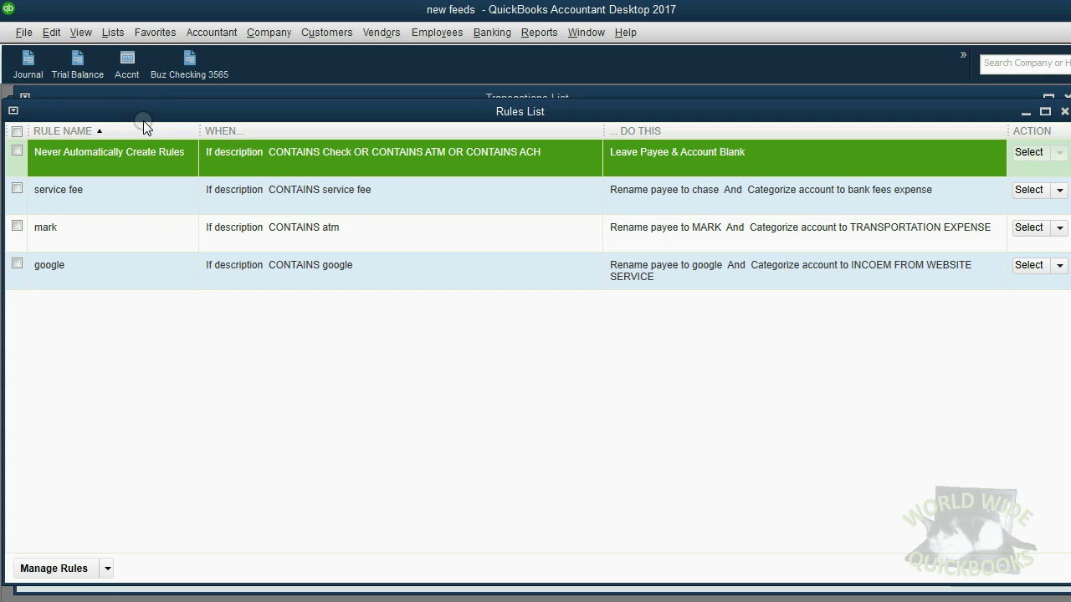
left_click(107, 568)
left_click(108, 525)
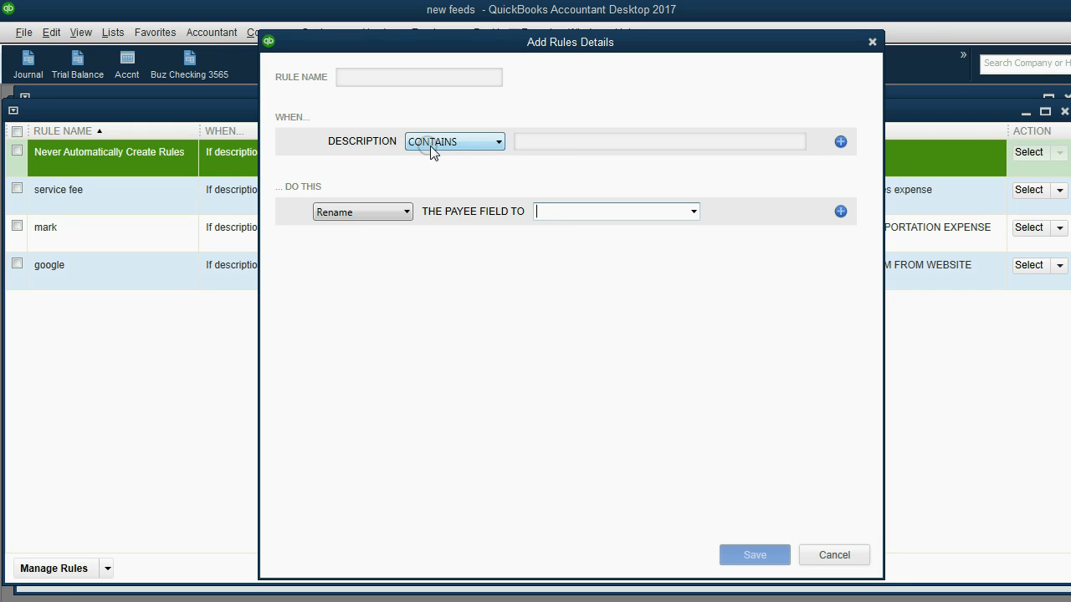
left_click(534, 142)
type("fee")
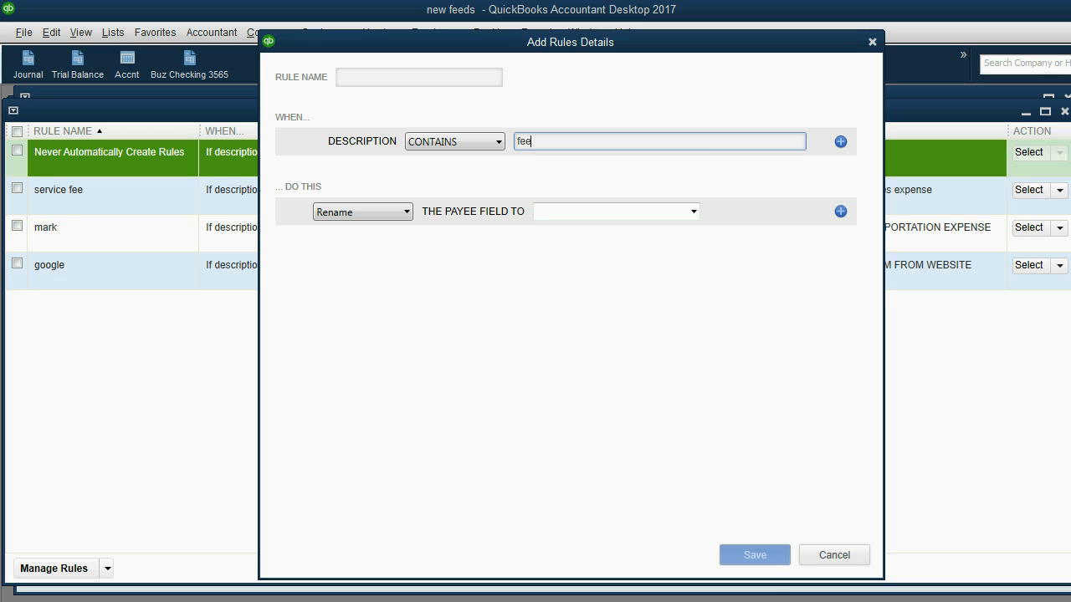
left_click(843, 147)
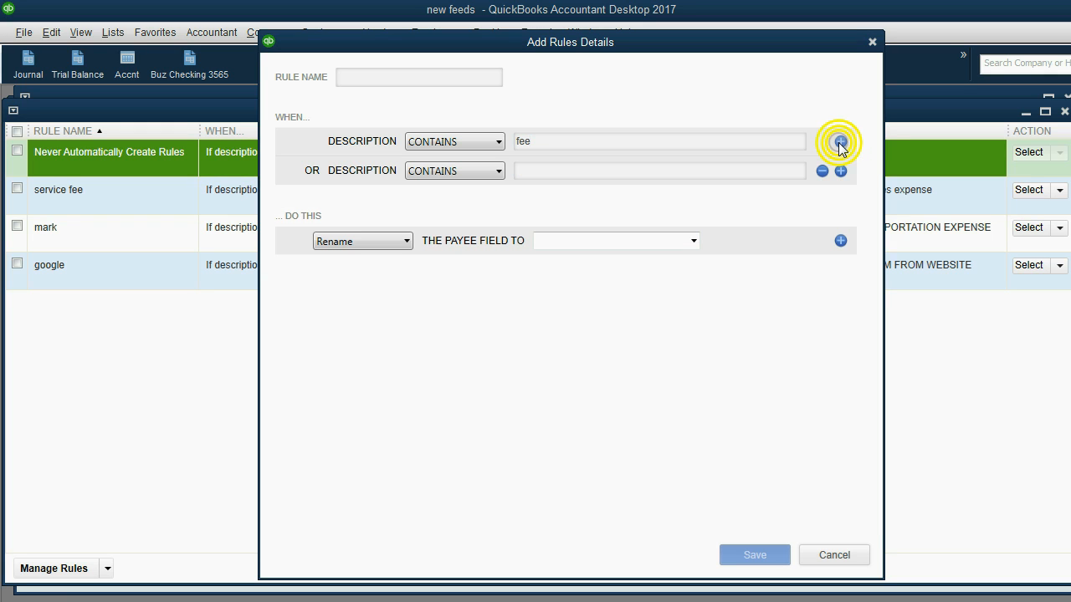
left_click(483, 173)
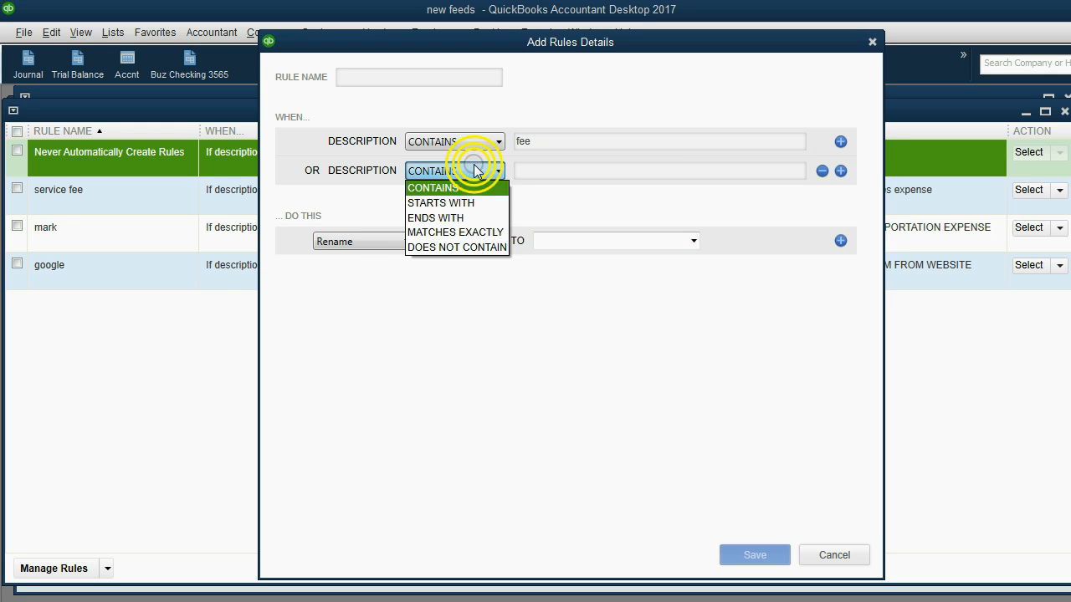
left_click(451, 200)
left_click(533, 173)
type("a")
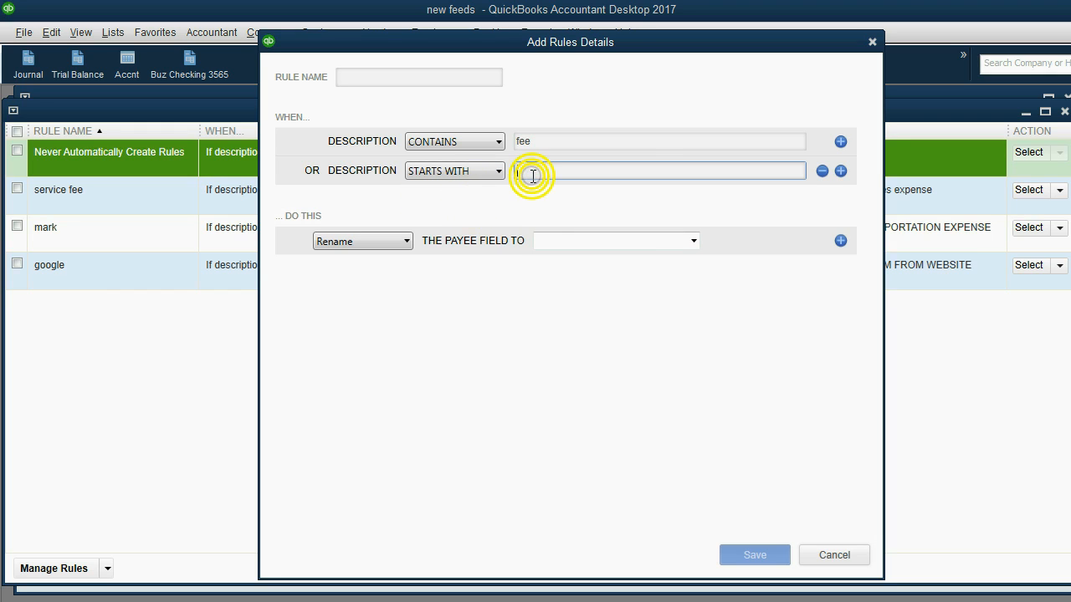
Add OR conditions ends with b and matches exactly, then move to the payee rename value
left_click(840, 171)
left_click(465, 200)
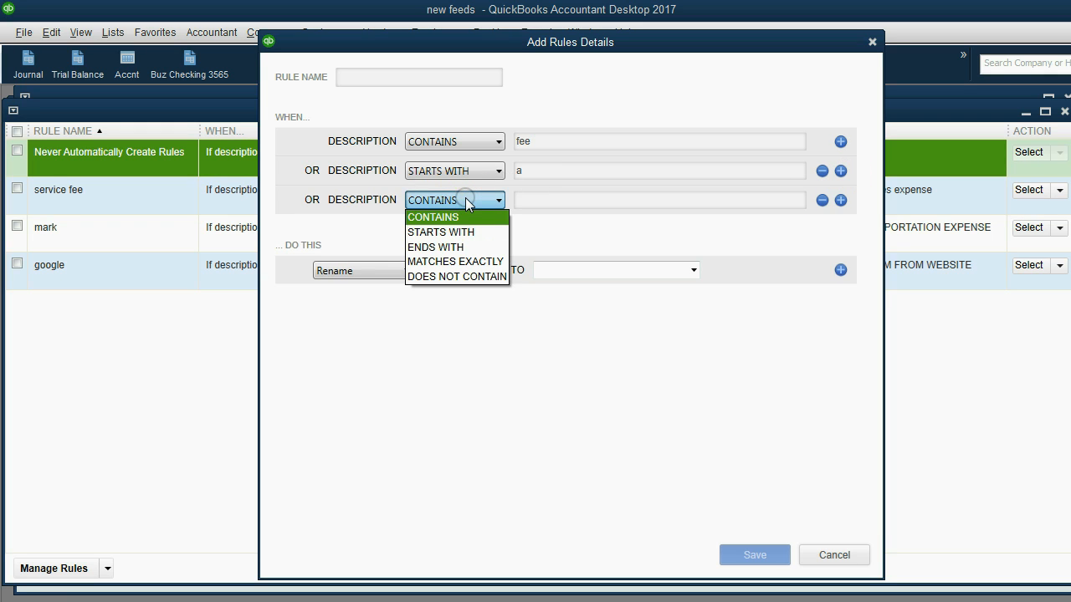
left_click(435, 247)
left_click(544, 201)
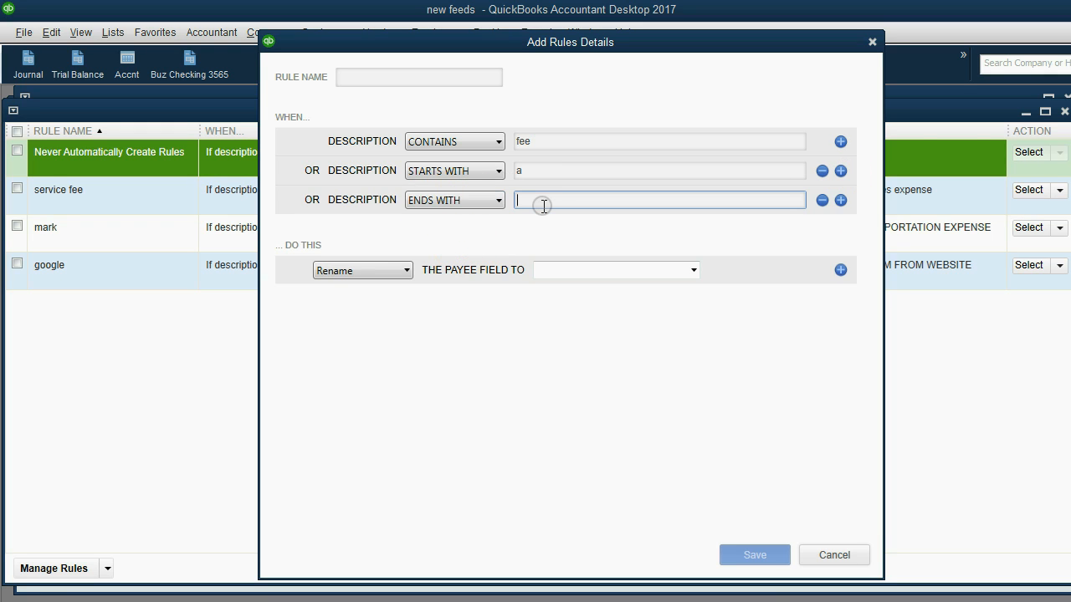
type("b")
left_click(840, 200)
left_click(488, 230)
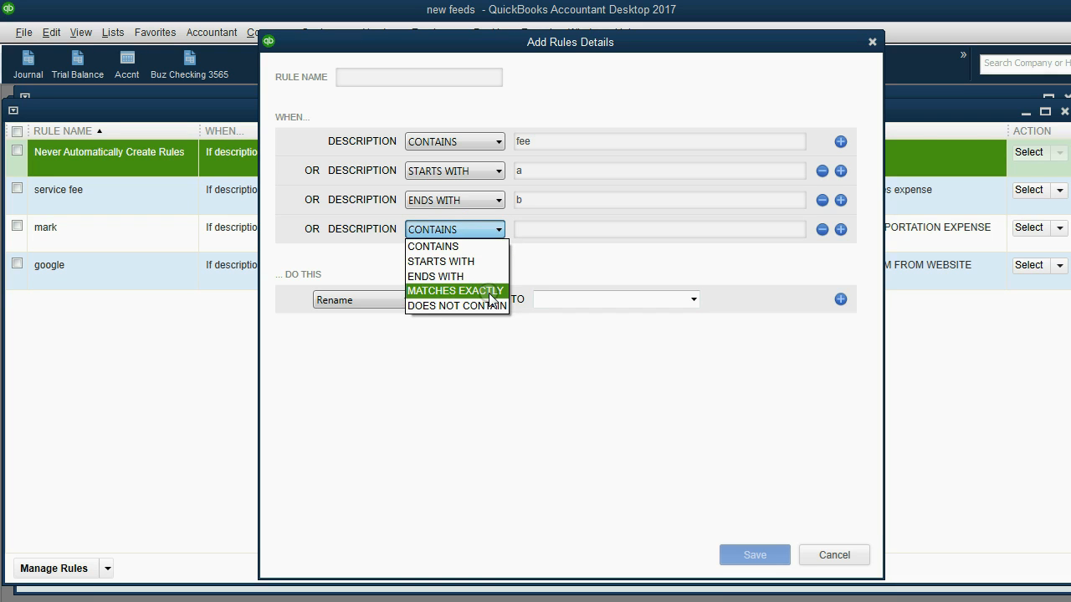
left_click(455, 291)
left_click(553, 230)
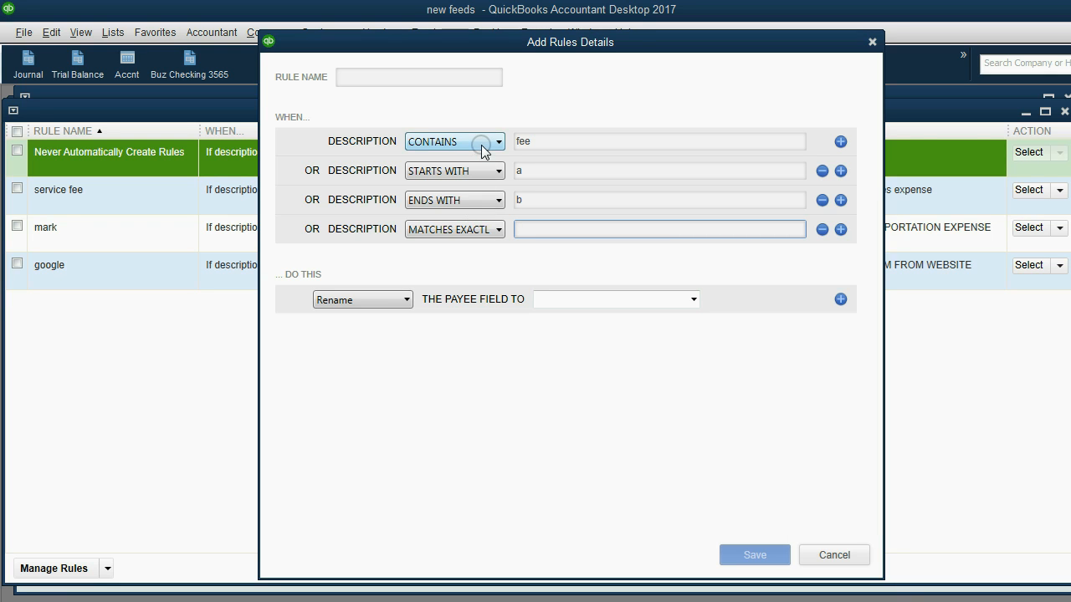
left_click(546, 299)
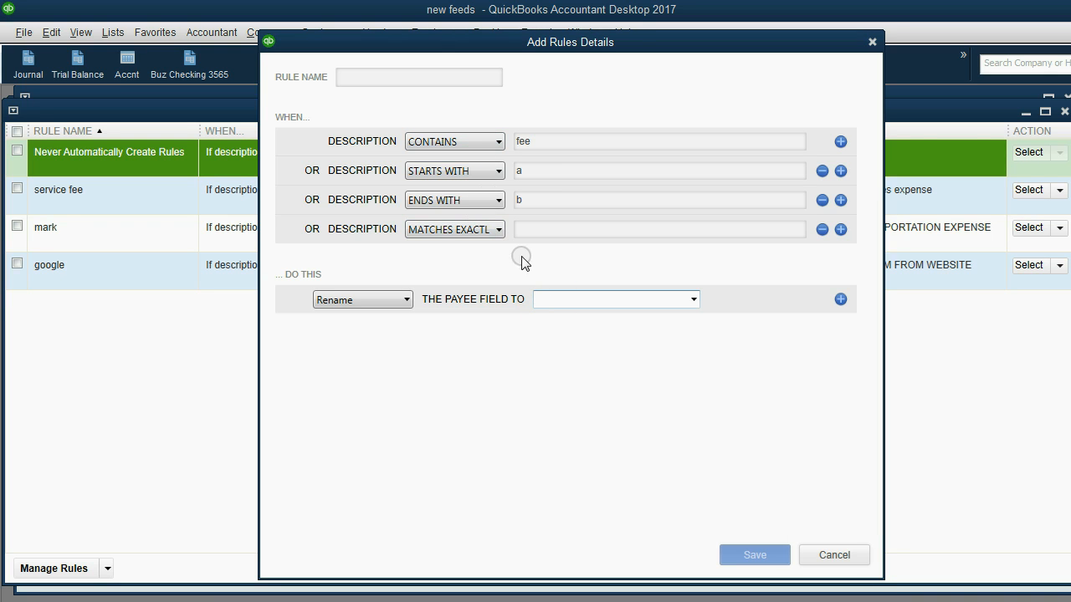